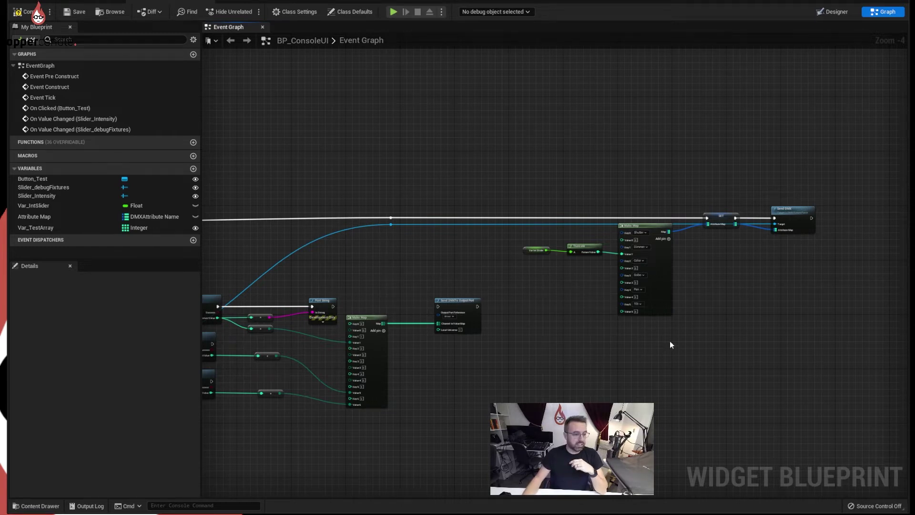
Pan the event graph to review the Event Tick, slider events, Make Map and Send DMX nodes.
{"action": "mouse_move", "coordinate": [442, 193]}
{"action": "right_mouse_down"}
{"action": "mouse_move", "coordinate": [514, 186]}
{"action": "mouse_move", "coordinate": [540, 193]}
{"action": "right_mouse_up"}
{"action": "right_click_drag", "start_coordinate": [428, 248], "coordinate": [559, 251]}
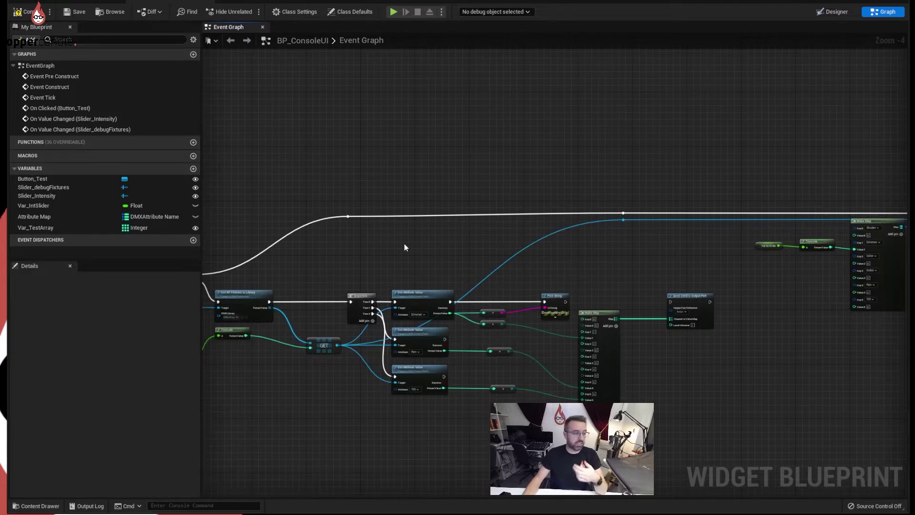
{"action": "right_click_drag", "start_coordinate": [404, 247], "coordinate": [551, 246]}
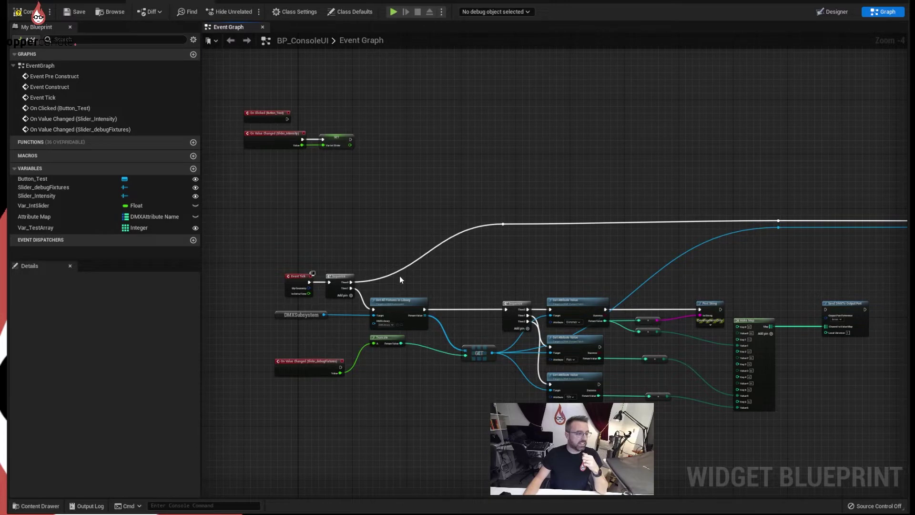
{"action": "right_click_drag", "start_coordinate": [592, 272], "coordinate": [531, 266]}
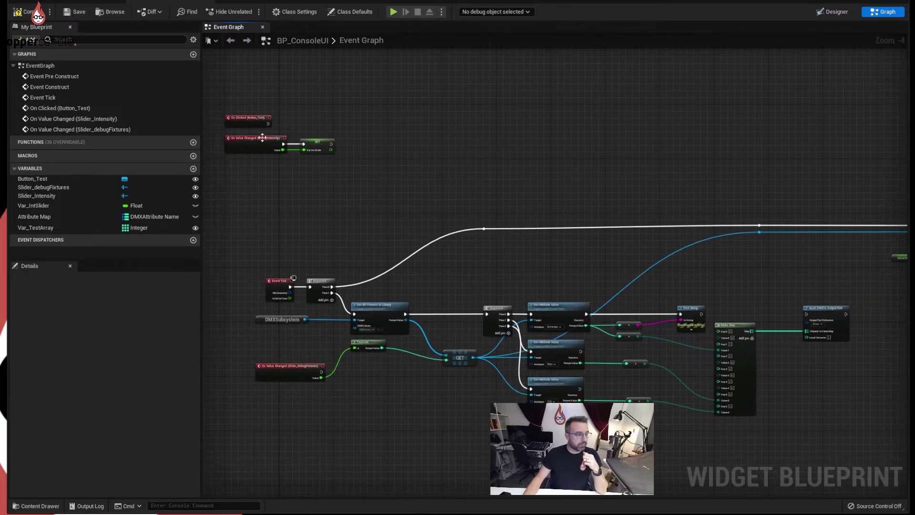
{"action": "right_click_drag", "start_coordinate": [475, 198], "coordinate": [708, 293]}
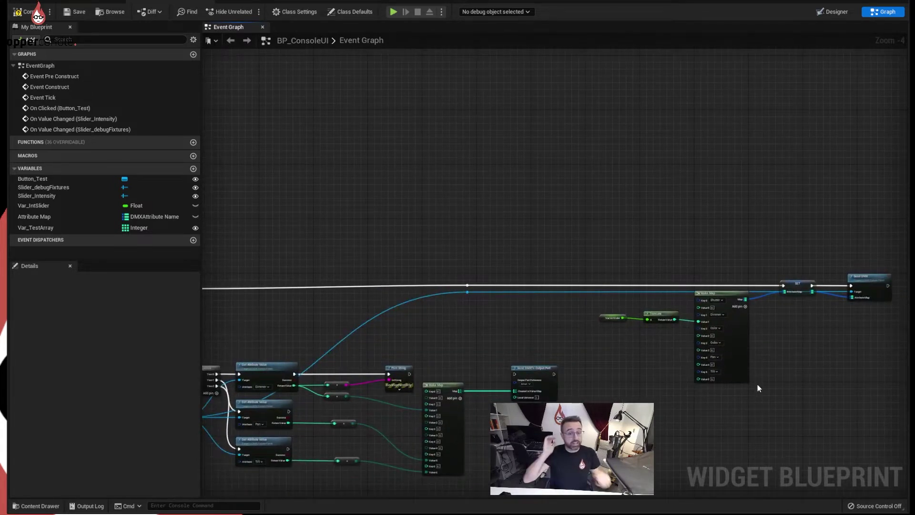
In the Designer, move Slider_debugFixtures to 56, 68 and add sliders Slider_3 and Slider_4.
{"action": "left_click", "coordinate": [831, 12]}
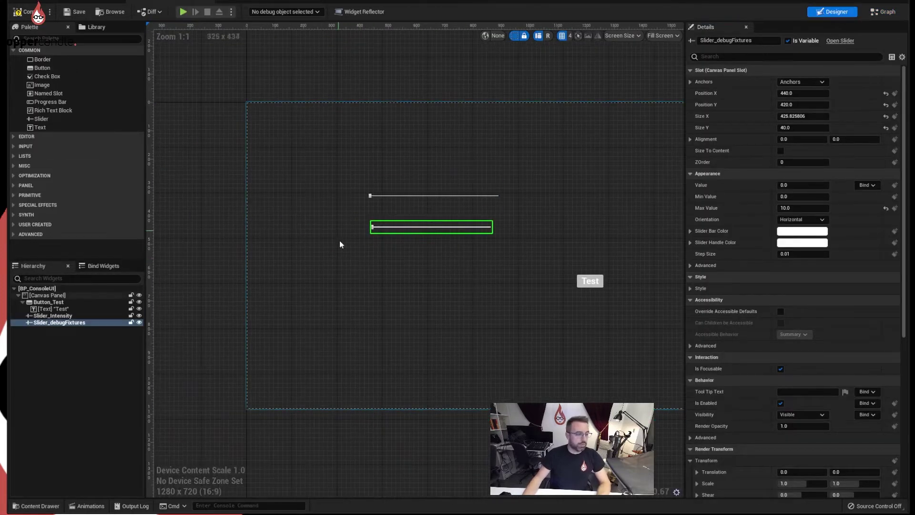
{"action": "left_click", "coordinate": [413, 203]}
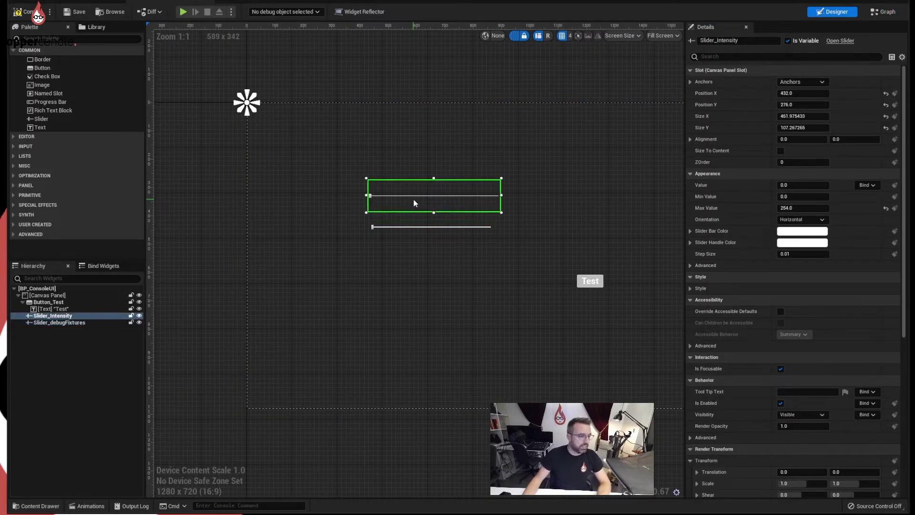
{"action": "left_click", "coordinate": [432, 227]}
{"action": "left_click_drag", "start_coordinate": [420, 230], "coordinate": [310, 130]}
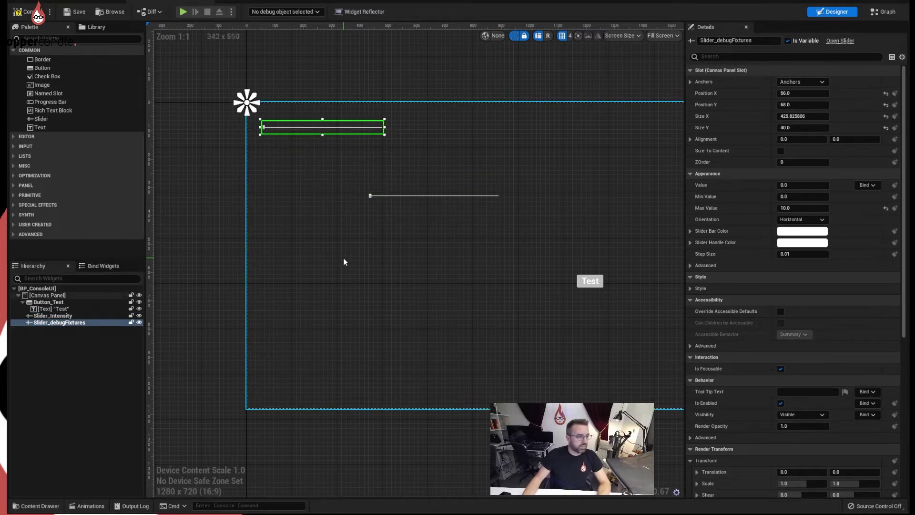
{"action": "right_click_drag", "start_coordinate": [343, 259], "coordinate": [313, 245]}
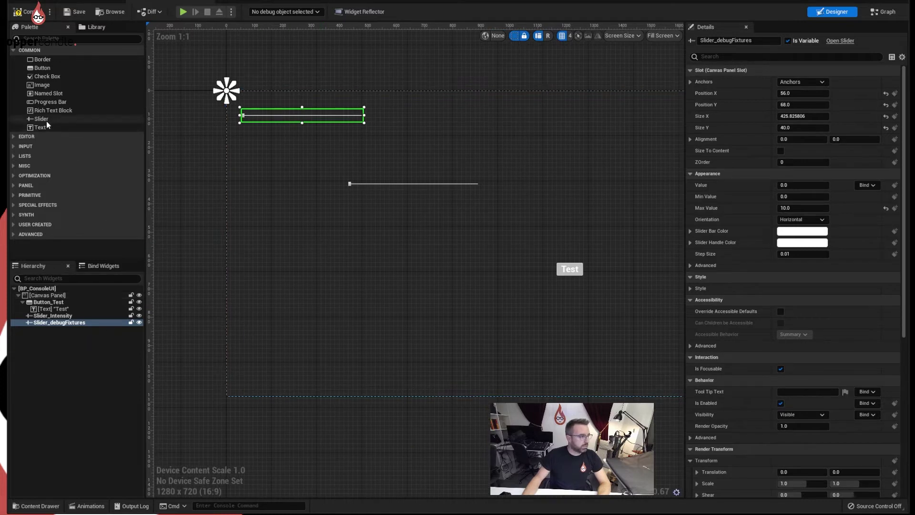
{"action": "left_click_drag", "start_coordinate": [41, 118], "coordinate": [362, 314]}
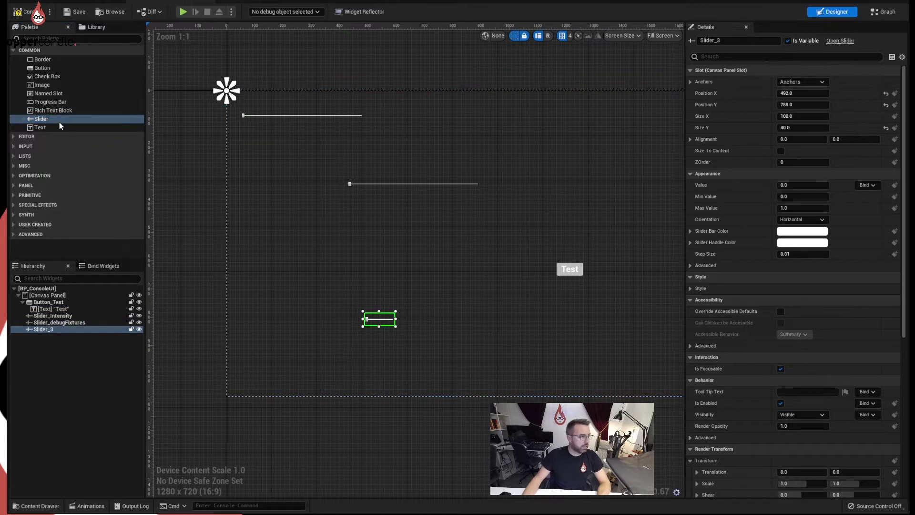
{"action": "left_click_drag", "start_coordinate": [58, 119], "coordinate": [344, 302]}
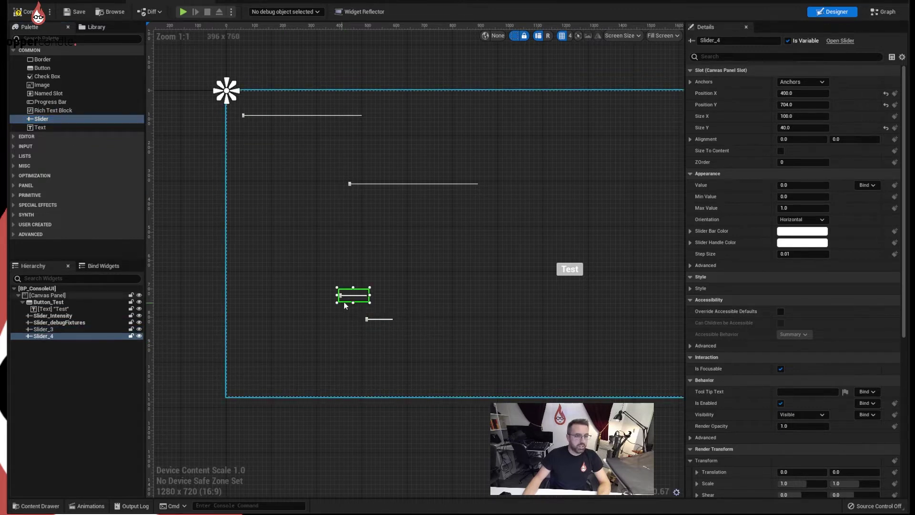
Rename the lower slider Slider_3 to Slider_Pan, then select Slider_Tilt.
{"action": "scroll", "coordinate": [341, 303], "scroll_direction": "up", "scroll_amount": 4}
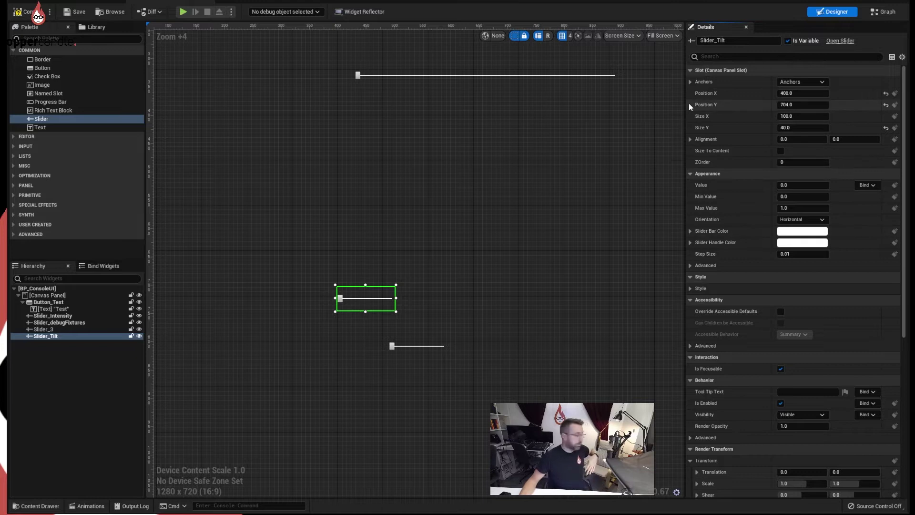
{"action": "left_click", "coordinate": [426, 340]}
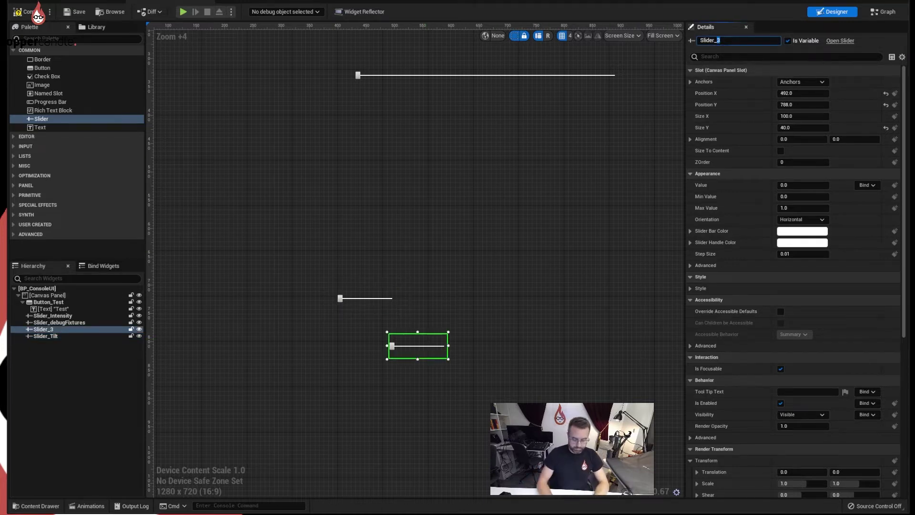
{"action": "type", "text": "Slider_Pan"}
{"action": "key", "text": "Return"}
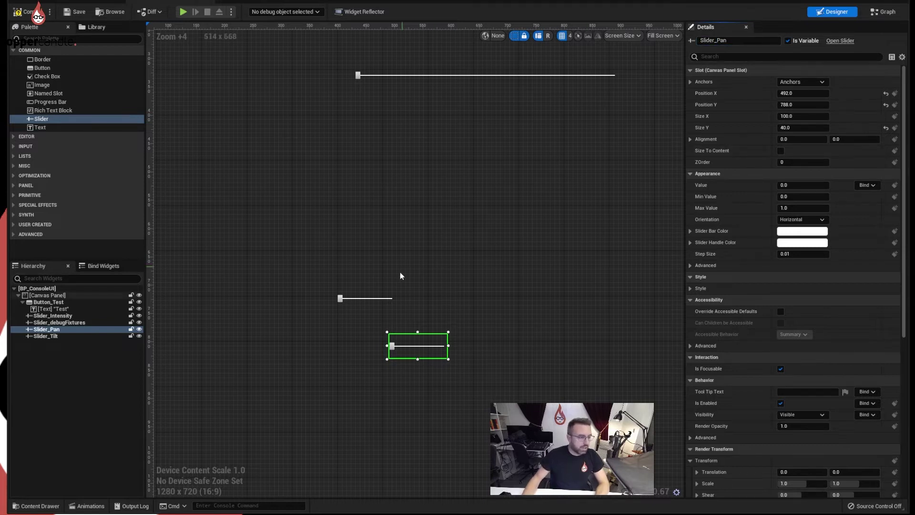
{"action": "left_click", "coordinate": [363, 302]}
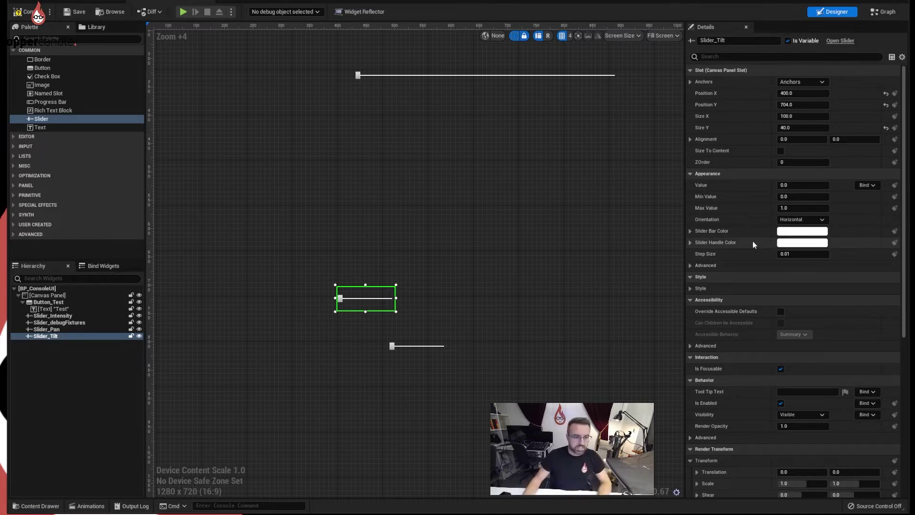
Make Slider_Tilt vertical, resize it taller and narrower, and set its Size X to 50.
{"action": "left_click", "coordinate": [807, 220]}
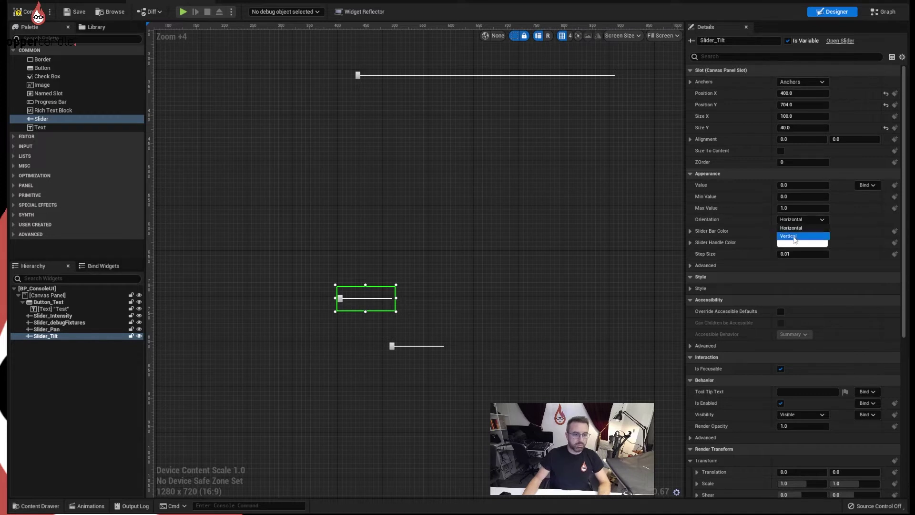
{"action": "left_click", "coordinate": [795, 236]}
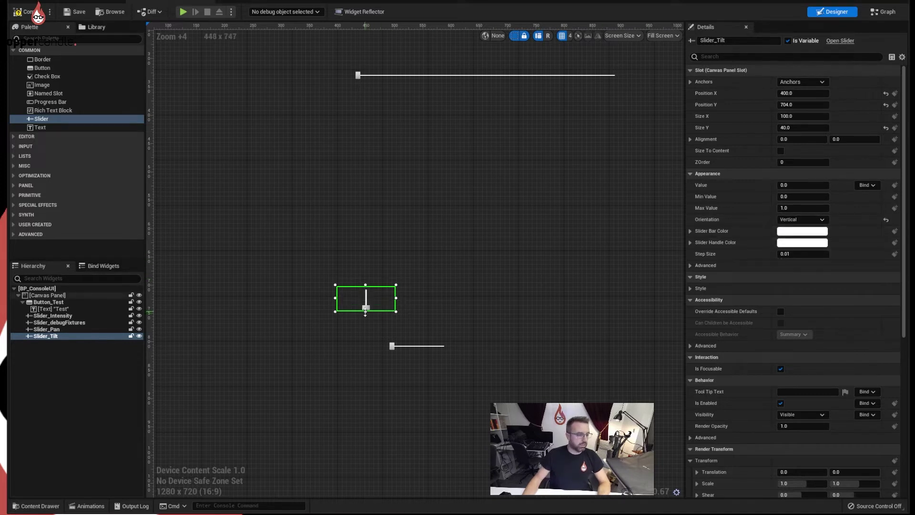
{"action": "left_click_drag", "start_coordinate": [365, 311], "coordinate": [365, 341]}
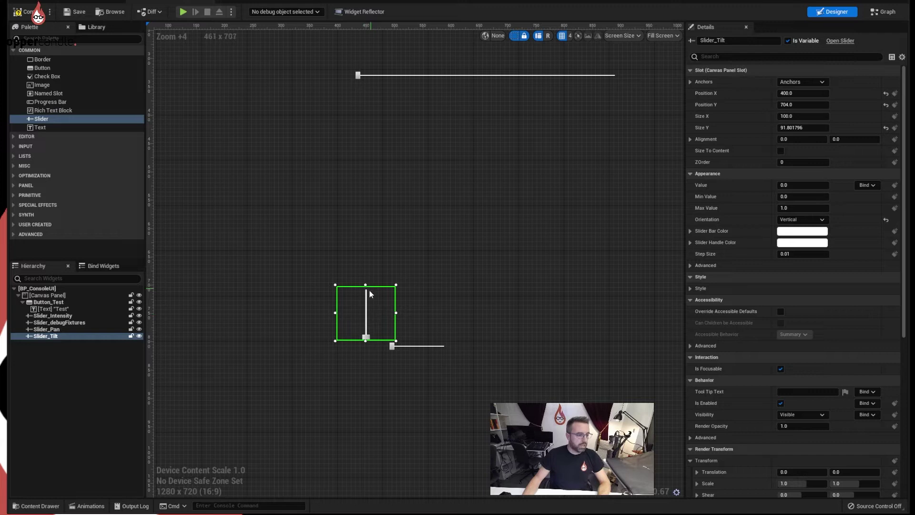
{"action": "left_click_drag", "start_coordinate": [397, 312], "coordinate": [377, 317]}
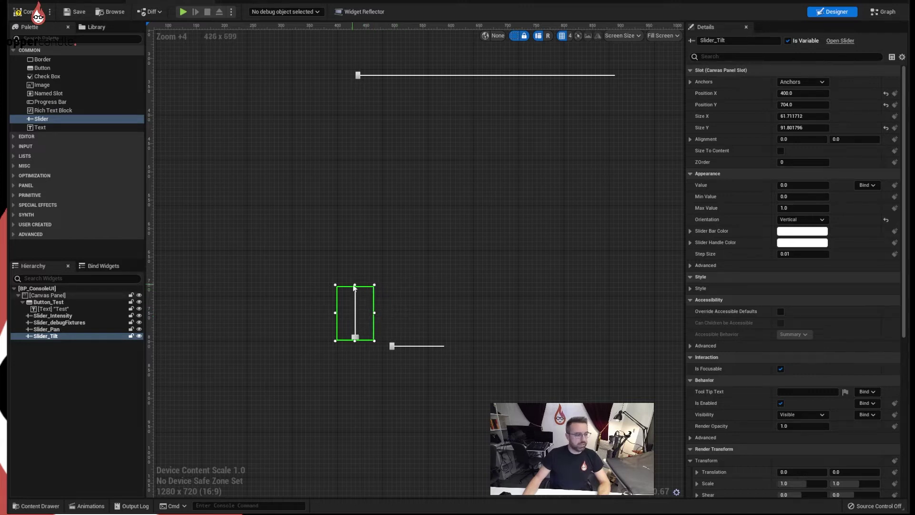
{"action": "left_click_drag", "start_coordinate": [354, 285], "coordinate": [354, 277]}
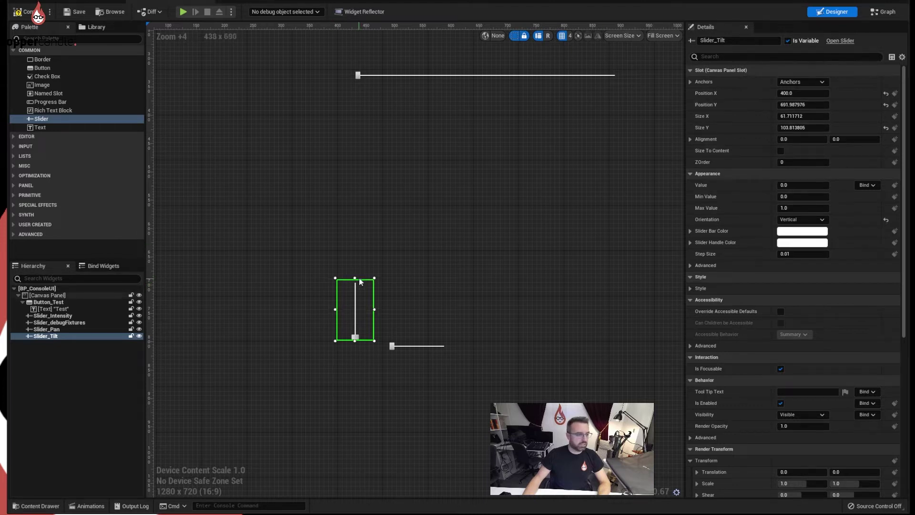
{"action": "left_click_drag", "start_coordinate": [355, 274], "coordinate": [353, 268]}
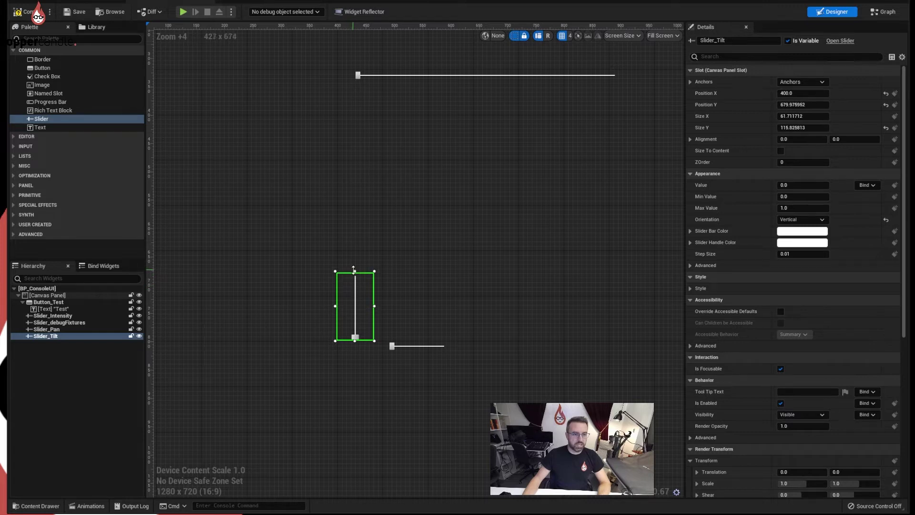
{"action": "left_click", "coordinate": [809, 115]}
{"action": "type", "text": "50"}
Give Slider_Pan a height of 50 and nudge it slightly to the left.
{"action": "left_click", "coordinate": [811, 128]}
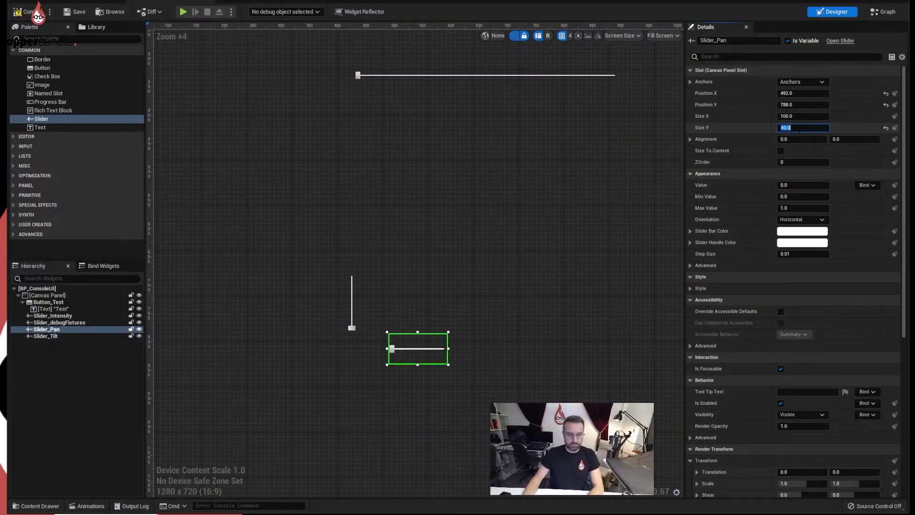
{"action": "key", "text": "Return"}
{"action": "right_click_drag", "start_coordinate": [421, 337], "coordinate": [444, 334]}
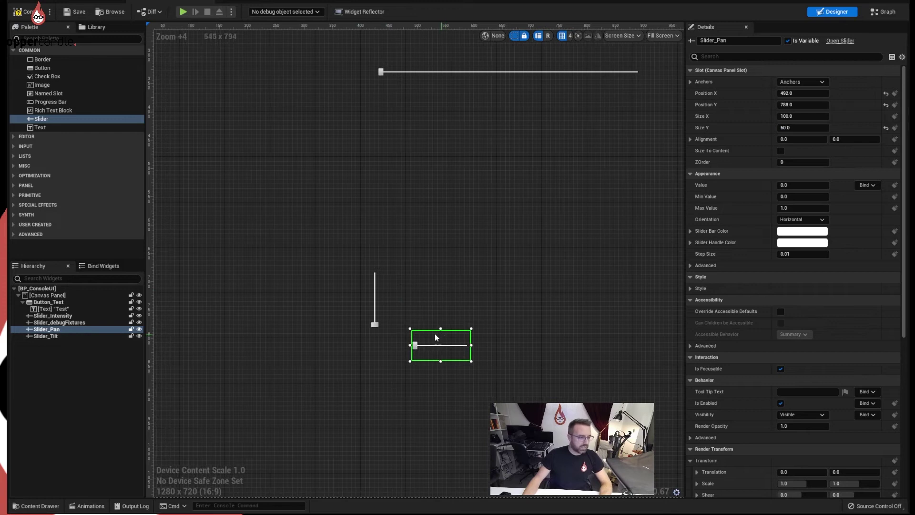
{"action": "left_click_drag", "start_coordinate": [435, 337], "coordinate": [413, 334]}
{"action": "left_click", "coordinate": [408, 313]}
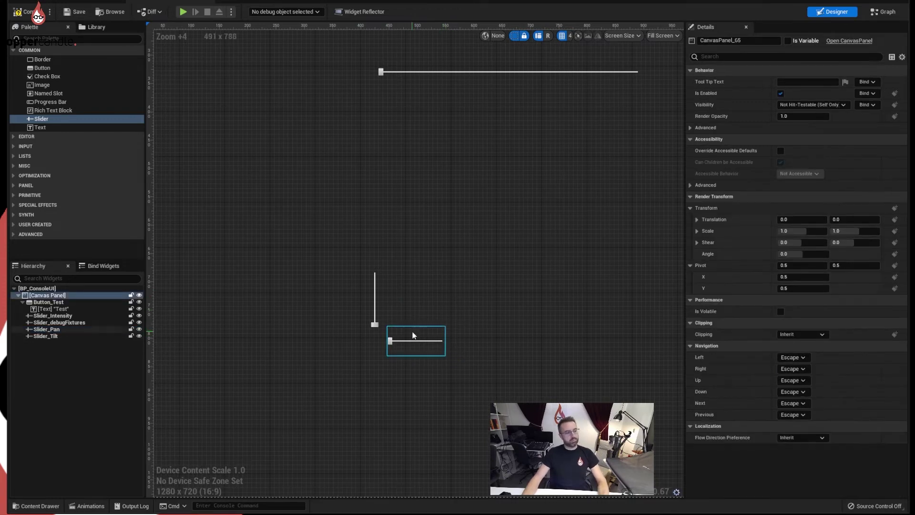
{"action": "left_click", "coordinate": [412, 344]}
{"action": "right_click_drag", "start_coordinate": [412, 344], "coordinate": [419, 390]}
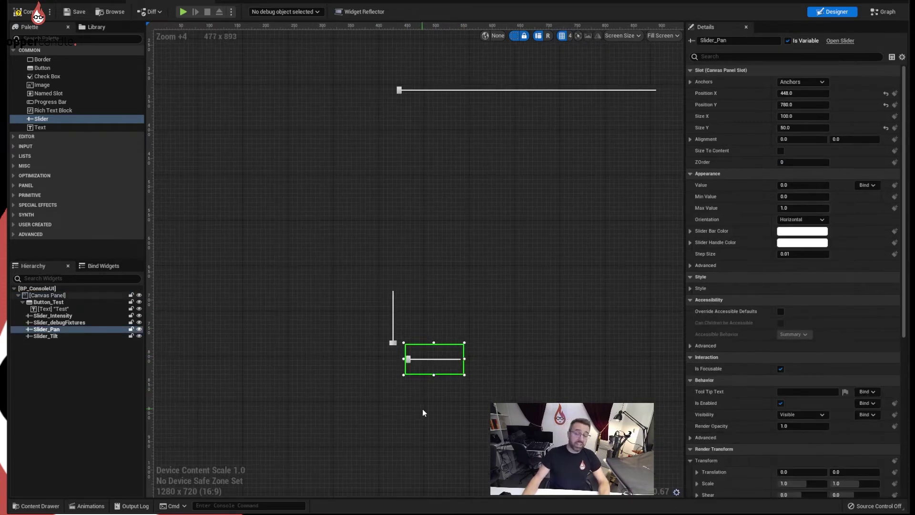
{"action": "left_click", "coordinate": [410, 411]}
Add a text block under Slider_Pan with font size 12 and text 'Pan'.
{"action": "left_click_drag", "start_coordinate": [40, 127], "coordinate": [430, 380]}
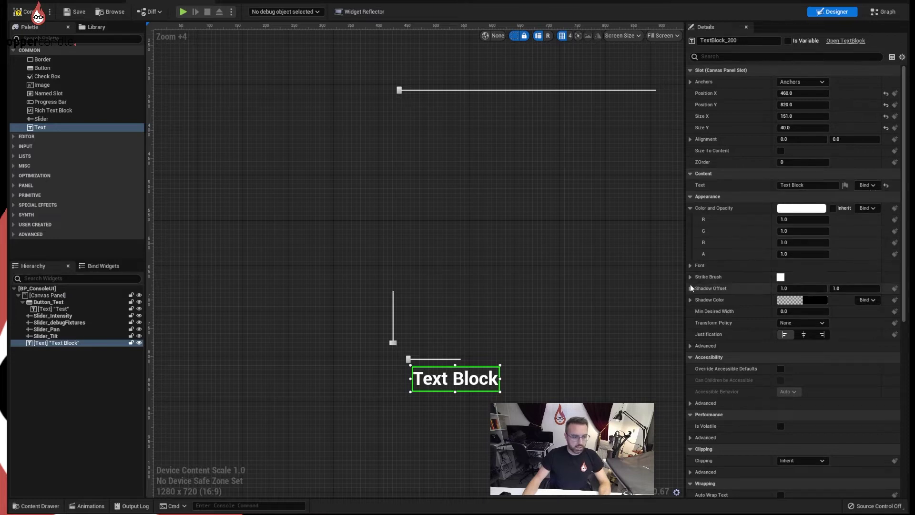
{"action": "left_click", "coordinate": [690, 265]}
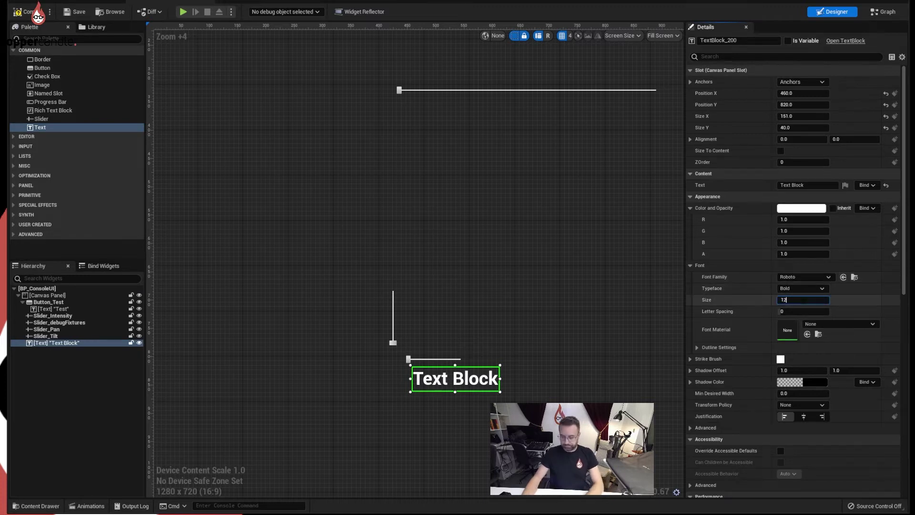
{"action": "key", "text": "Return"}
{"action": "left_click", "coordinate": [388, 353]}
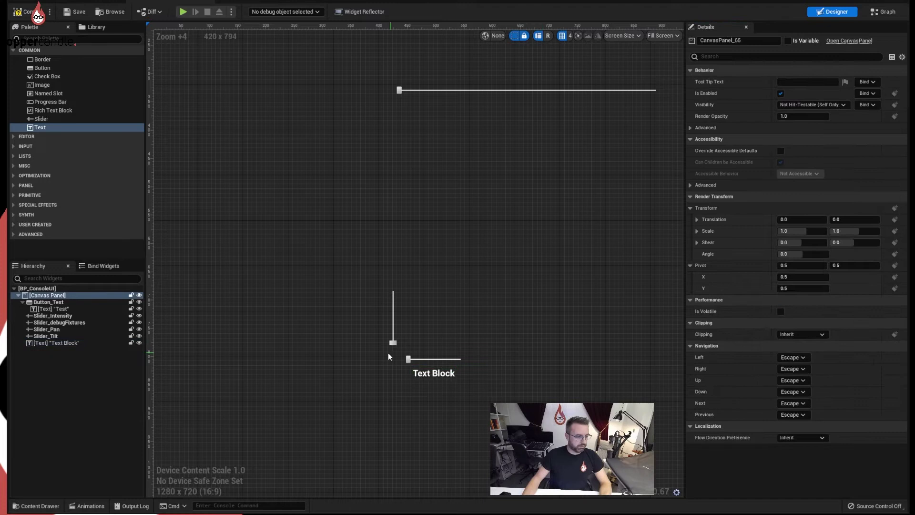
{"action": "left_click", "coordinate": [450, 382]}
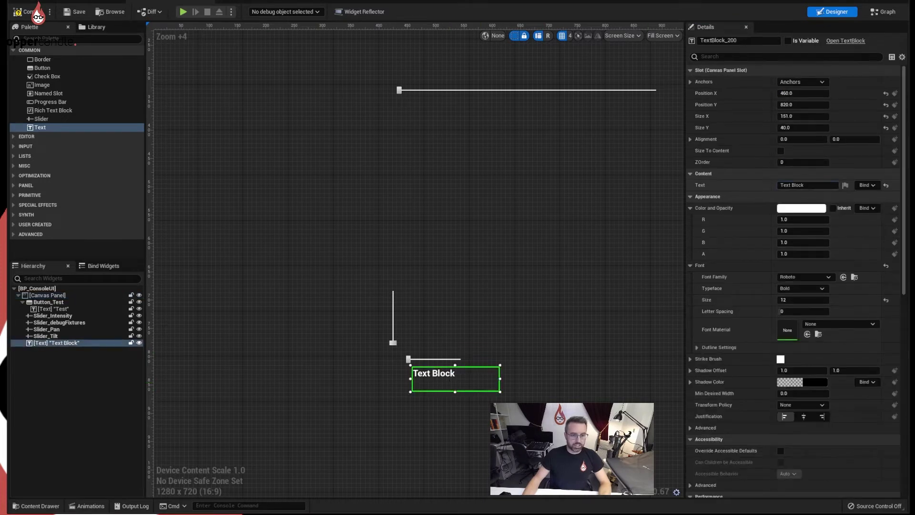
{"action": "left_click", "coordinate": [807, 185]}
{"action": "type", "text": "Pan"}
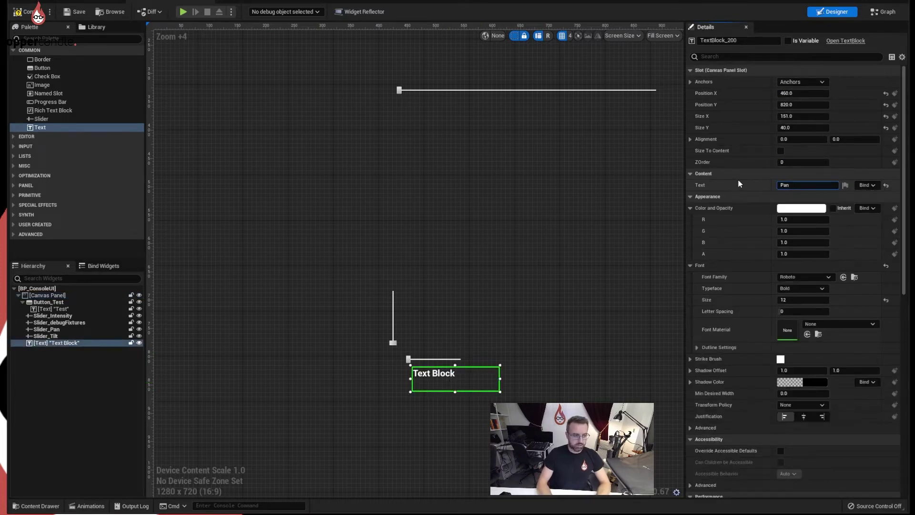
{"action": "key", "text": "Return"}
{"action": "left_click", "coordinate": [451, 408]}
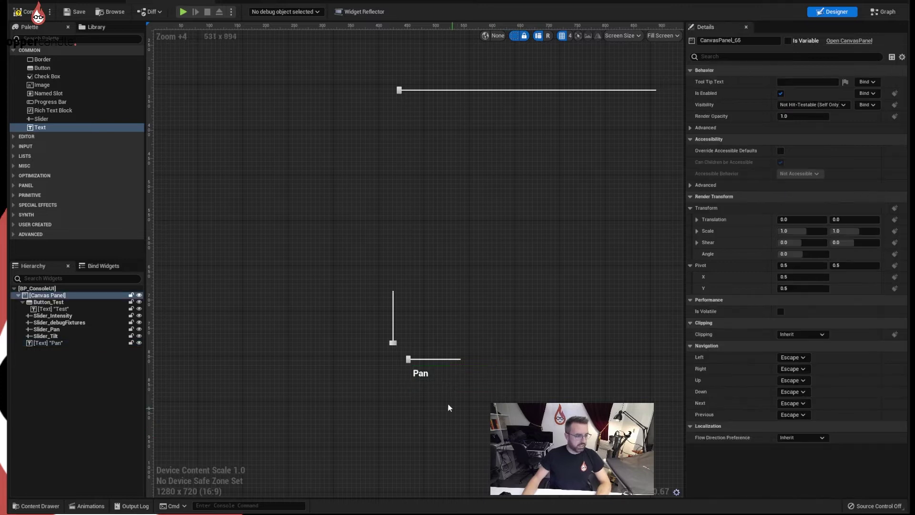
{"action": "left_click", "coordinate": [448, 388]}
Duplicate the label as 'Tilt' and place it beside the vertical tilt slider.
{"action": "key", "text": "ctrl+d"}
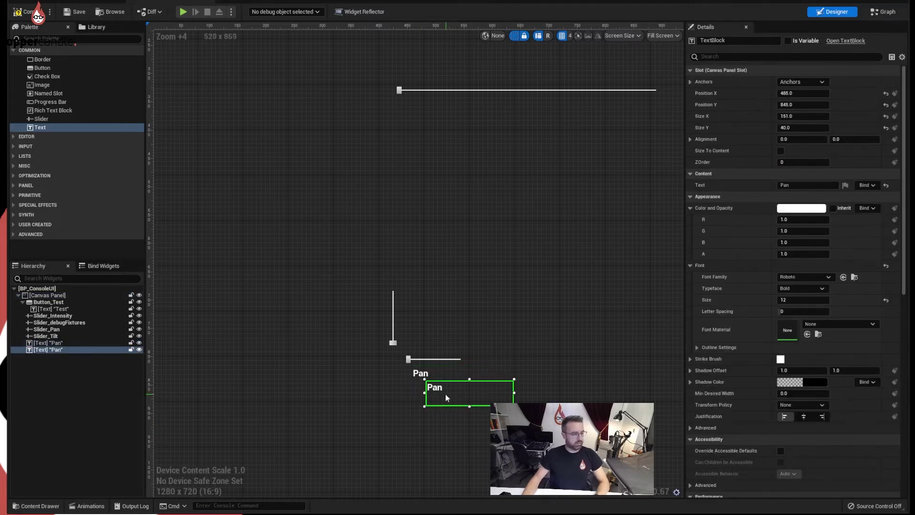
{"action": "left_click_drag", "start_coordinate": [445, 393], "coordinate": [387, 319]}
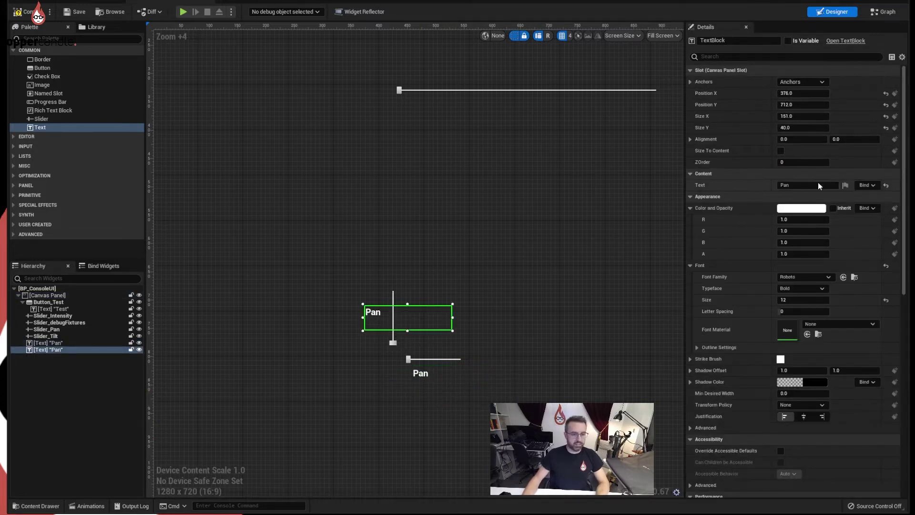
{"action": "left_click", "coordinate": [818, 184]}
{"action": "key", "text": "BackSpace"}
{"action": "key", "text": "BackSpace"}
{"action": "key", "text": "BackSpace"}
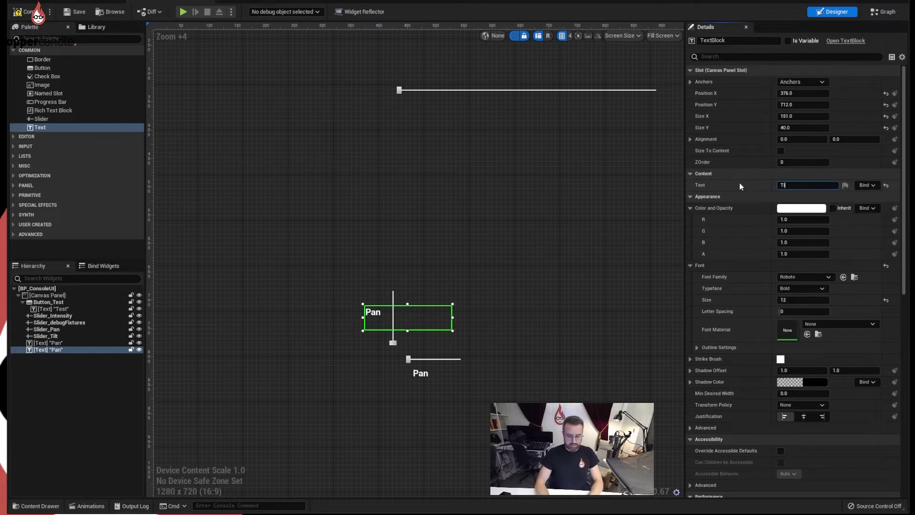
{"action": "type", "text": "Tilt"}
{"action": "key", "text": "Return"}
{"action": "left_click", "coordinate": [630, 168]}
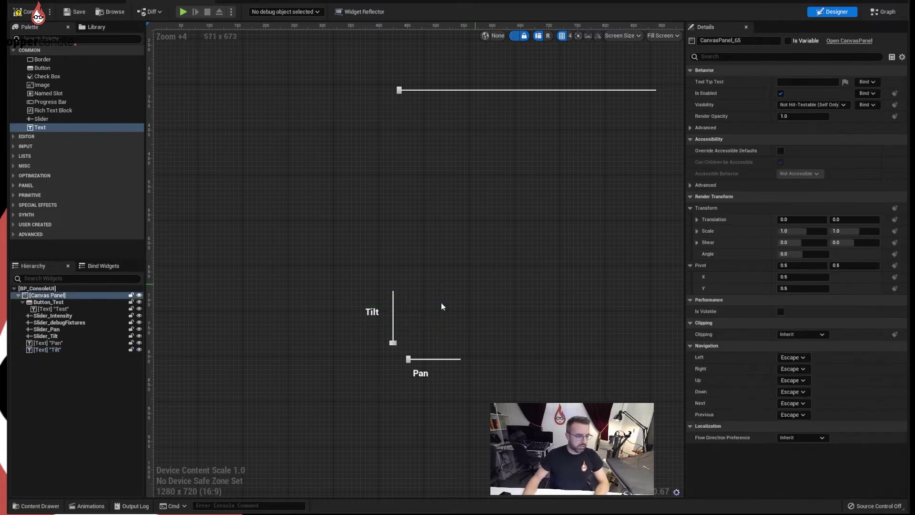
Duplicate the label as 'Intensity' and place it above the intensity slider.
{"action": "left_click", "coordinate": [376, 318]}
{"action": "key", "text": "ctrl+d"}
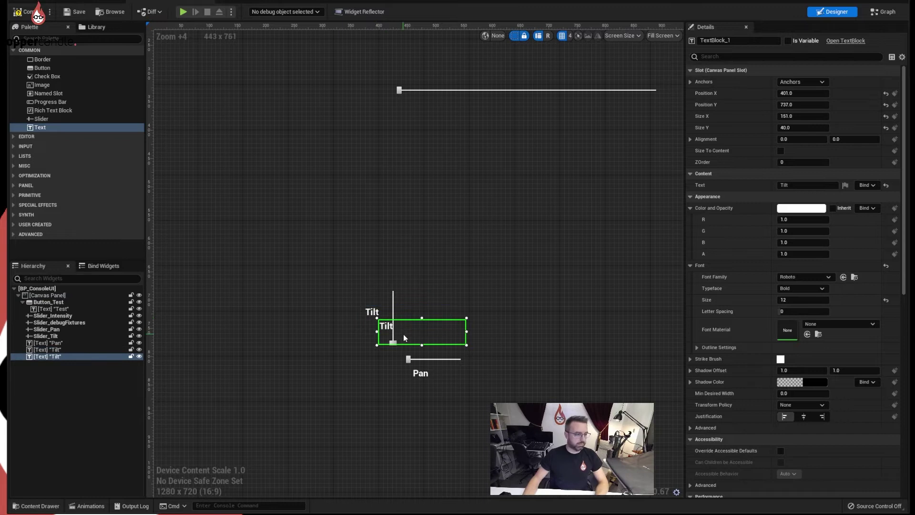
{"action": "left_click_drag", "start_coordinate": [403, 333], "coordinate": [439, 85]}
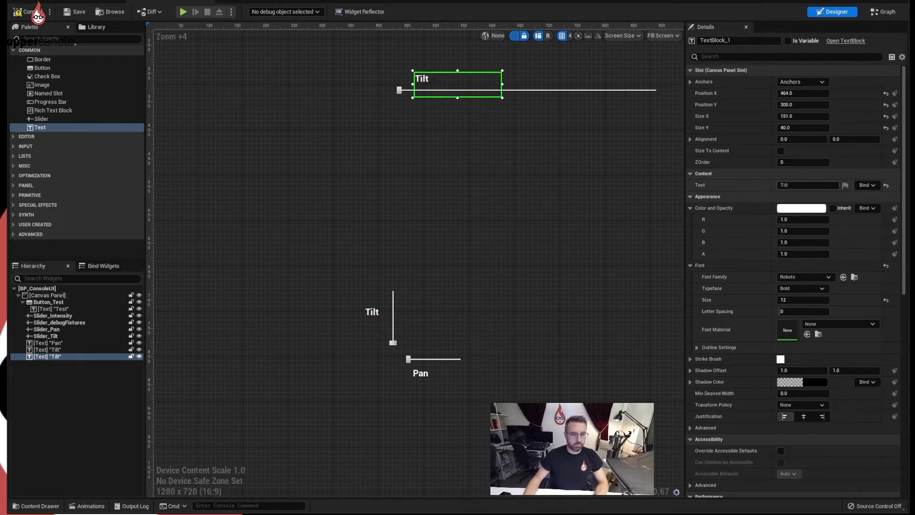
{"action": "left_click", "coordinate": [781, 185]}
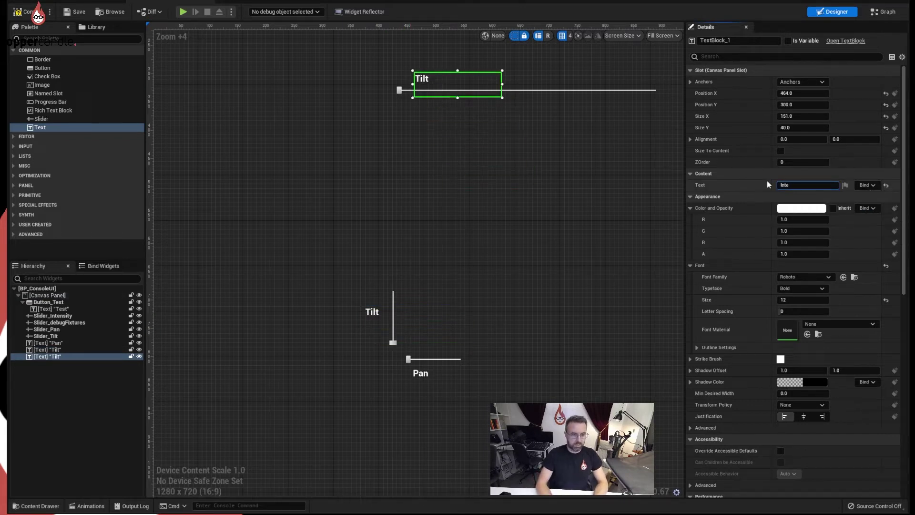
{"action": "type", "text": "Inten"}
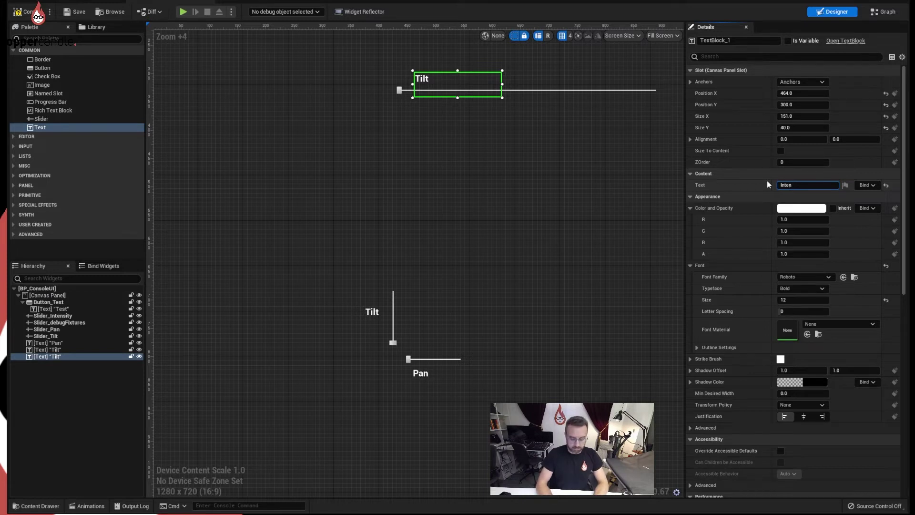
{"action": "type", "text": "sity"}
{"action": "key", "text": "Return"}
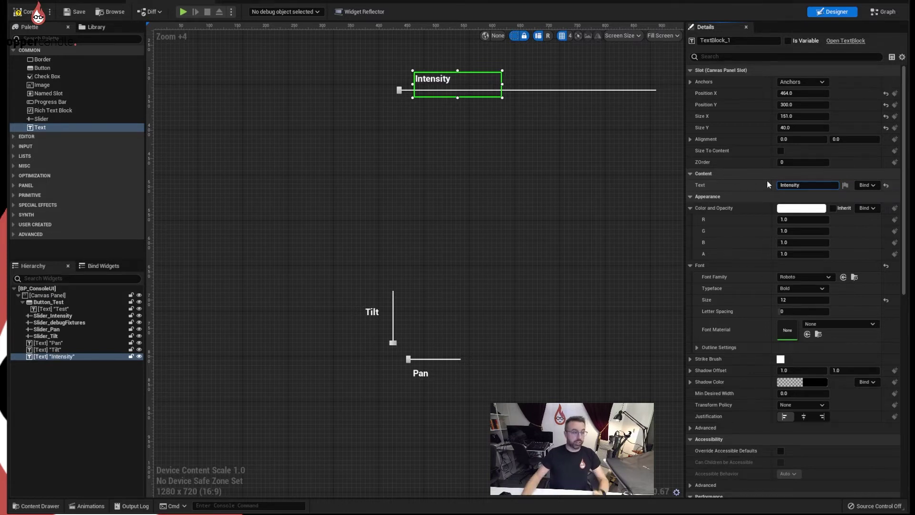
{"action": "left_click", "coordinate": [513, 126]}
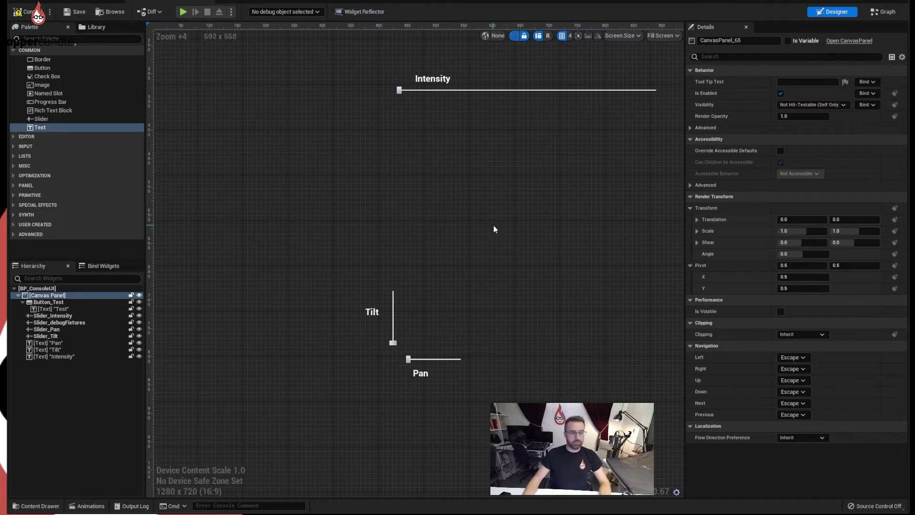
{"action": "right_click_drag", "start_coordinate": [492, 228], "coordinate": [461, 225]}
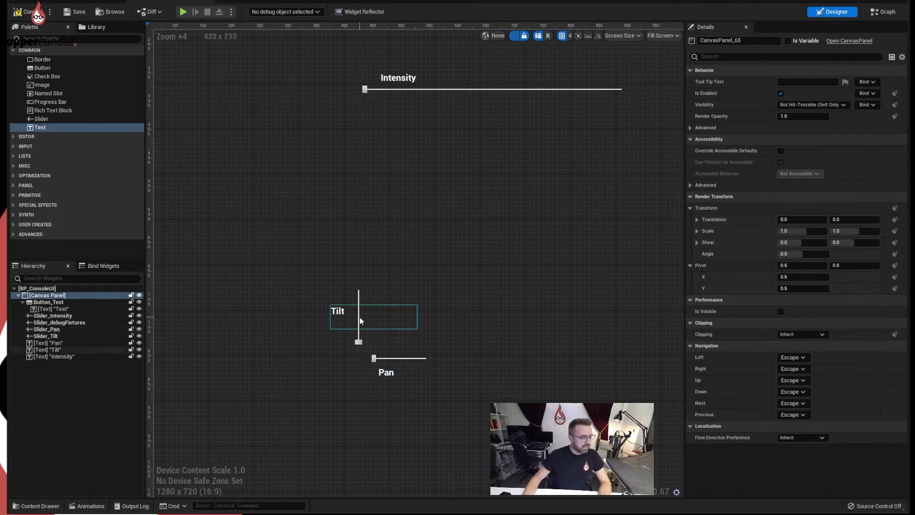
Add On Value Changed events for Slider_Pan and Slider_Tilt.
{"action": "left_click", "coordinate": [412, 354]}
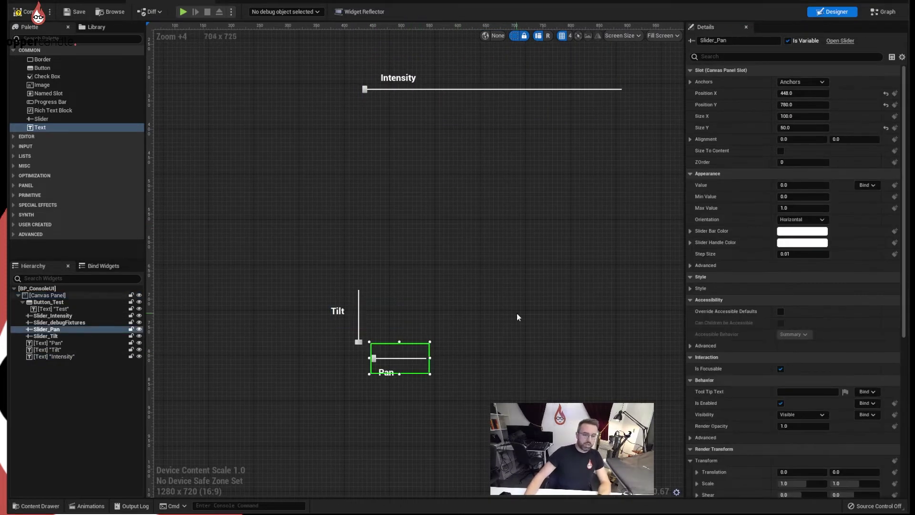
{"action": "scroll", "coordinate": [733, 352], "scroll_direction": "down", "scroll_amount": 10}
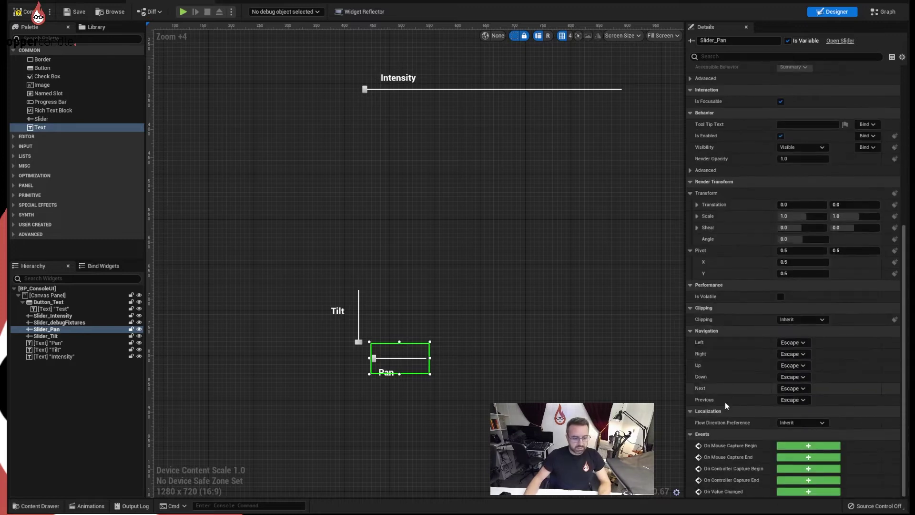
{"action": "left_click", "coordinate": [837, 491]}
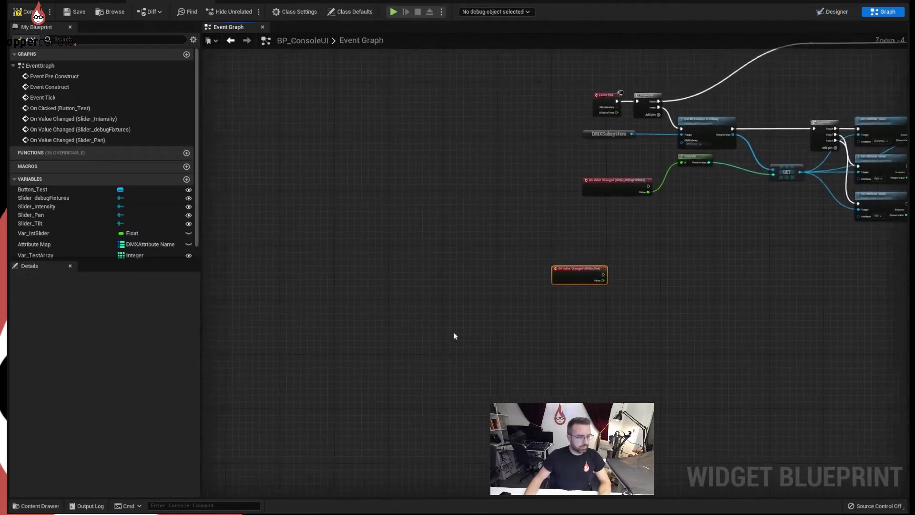
{"action": "left_click", "coordinate": [832, 12]}
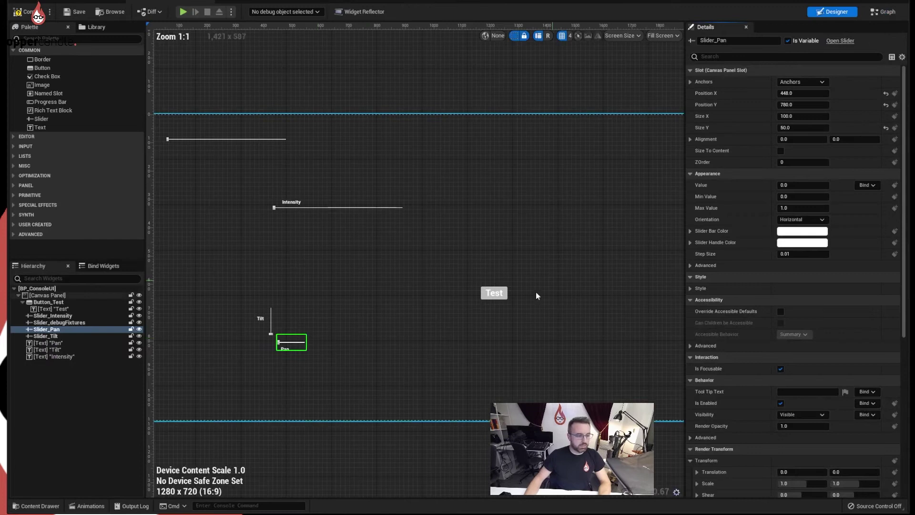
{"action": "left_click", "coordinate": [277, 318]}
{"action": "left_click", "coordinate": [277, 319]}
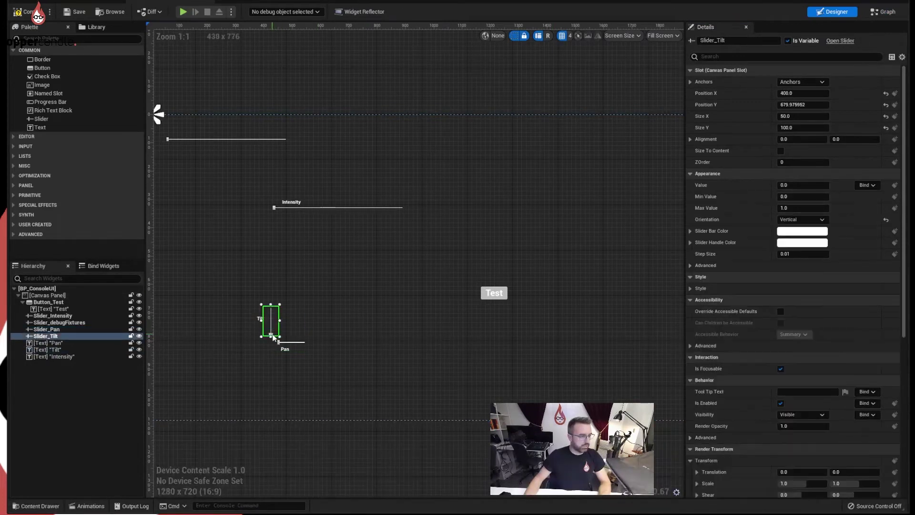
{"action": "scroll", "coordinate": [806, 459], "scroll_direction": "down", "scroll_amount": 10}
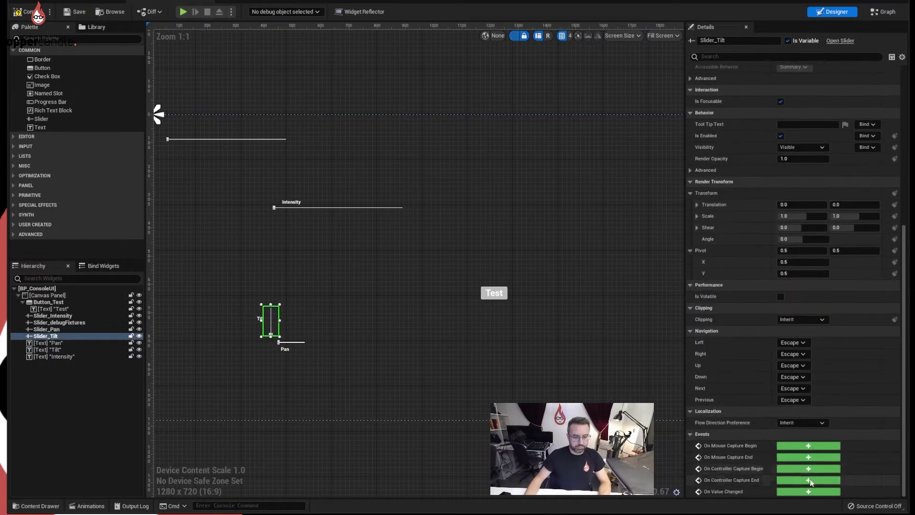
{"action": "left_click", "coordinate": [807, 492]}
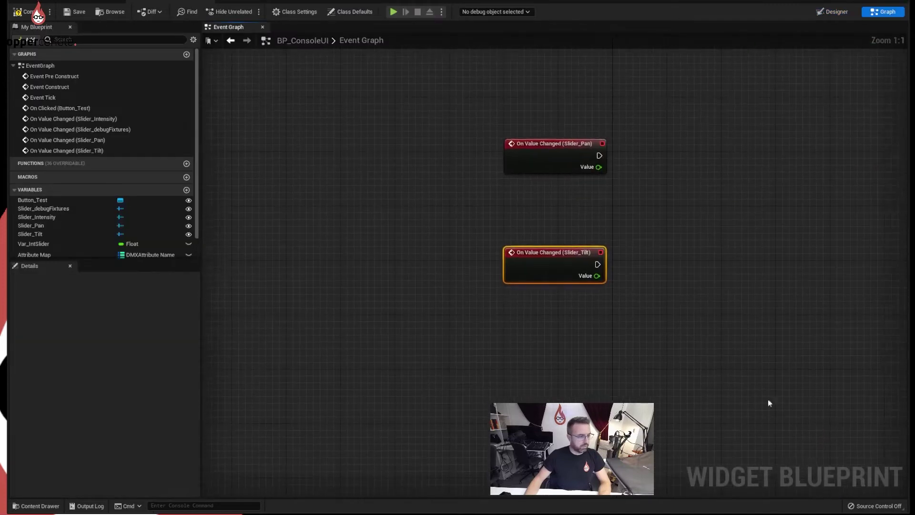
{"action": "scroll", "coordinate": [581, 301], "scroll_direction": "down", "scroll_amount": 5}
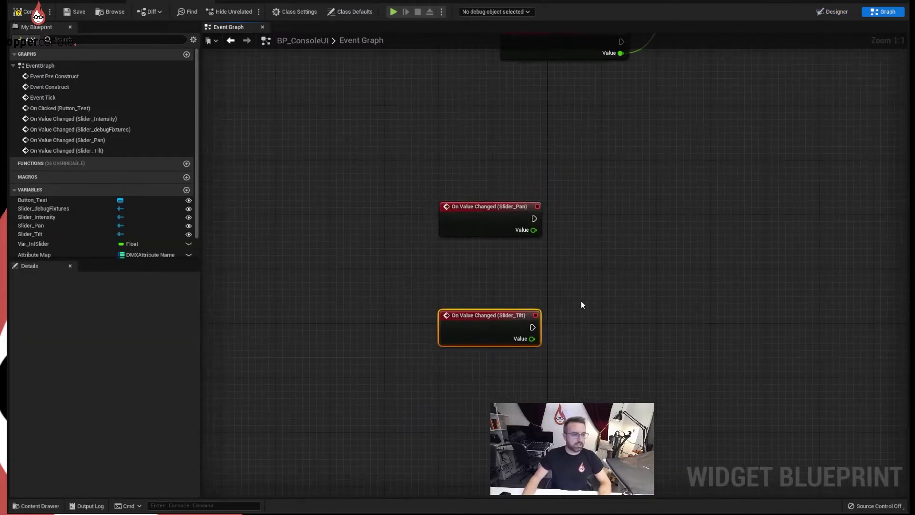
Move the Pan and Tilt event nodes beneath the Slider_Intensity event.
{"action": "left_click_drag", "start_coordinate": [554, 396], "coordinate": [472, 298]}
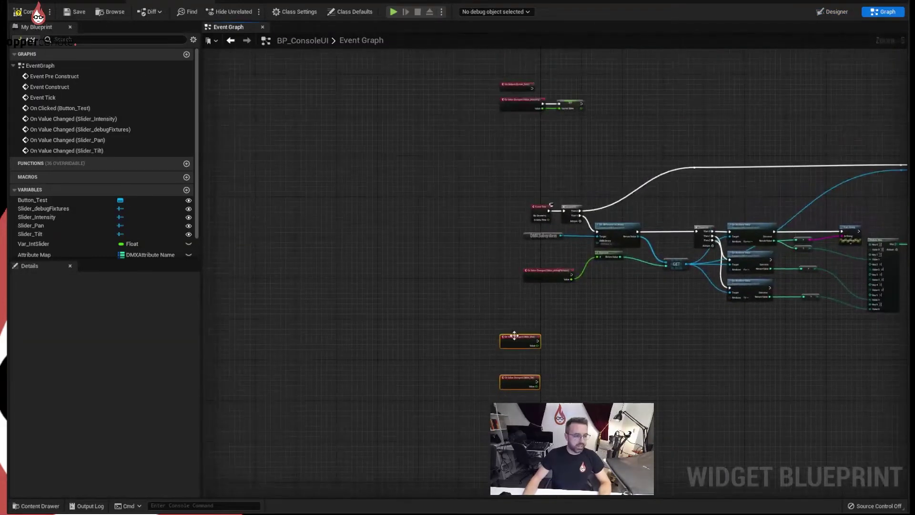
{"action": "left_click_drag", "start_coordinate": [516, 337], "coordinate": [518, 114]}
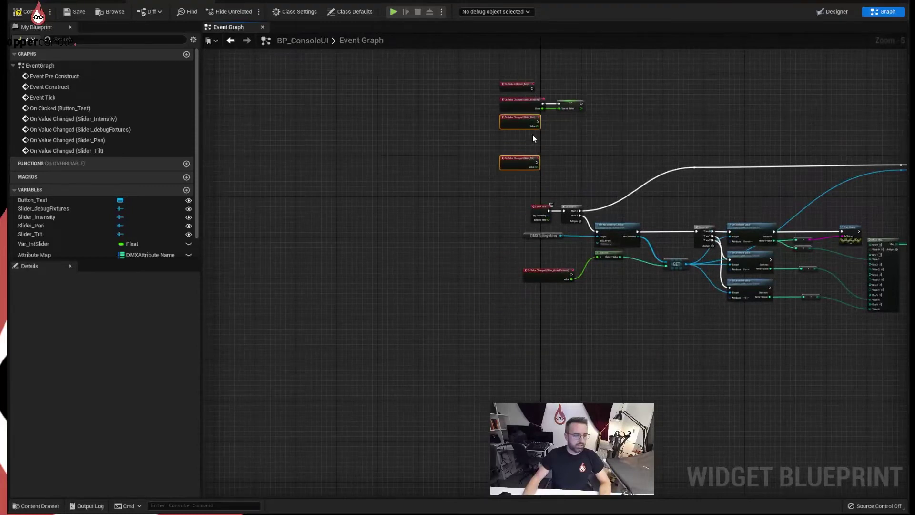
{"action": "scroll", "coordinate": [533, 134], "scroll_direction": "up", "scroll_amount": 5}
{"action": "left_click_drag", "start_coordinate": [550, 284], "coordinate": [560, 226]}
{"action": "left_click", "coordinate": [624, 239]}
{"action": "right_click_drag", "start_coordinate": [560, 226], "coordinate": [582, 285]}
{"action": "left_click", "coordinate": [707, 295]}
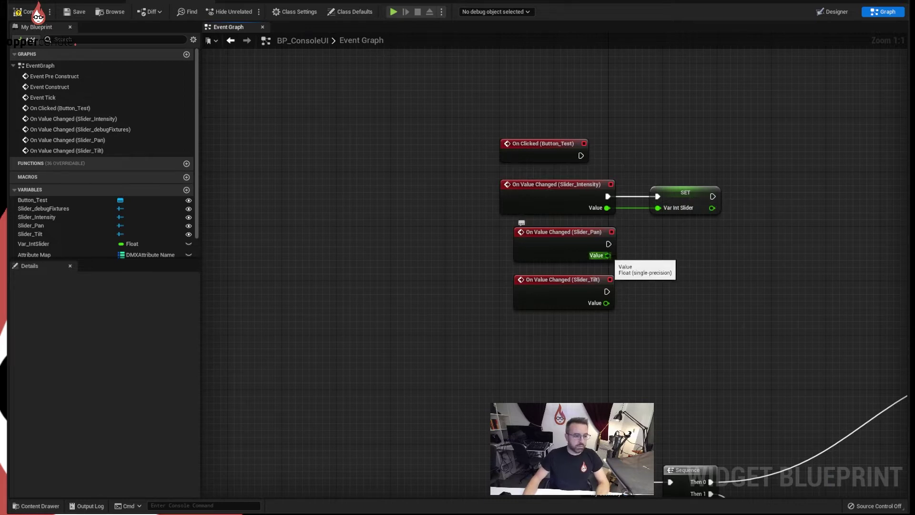
Promote the Pan event's value to a float variable named Var_PanSlider.
{"action": "mouse_move", "coordinate": [607, 255]}
{"action": "left_mouse_down"}
{"action": "mouse_move", "coordinate": [612, 262]}
{"action": "mouse_move", "coordinate": [608, 255]}
{"action": "left_mouse_up"}
{"action": "right_click", "coordinate": [608, 256]}
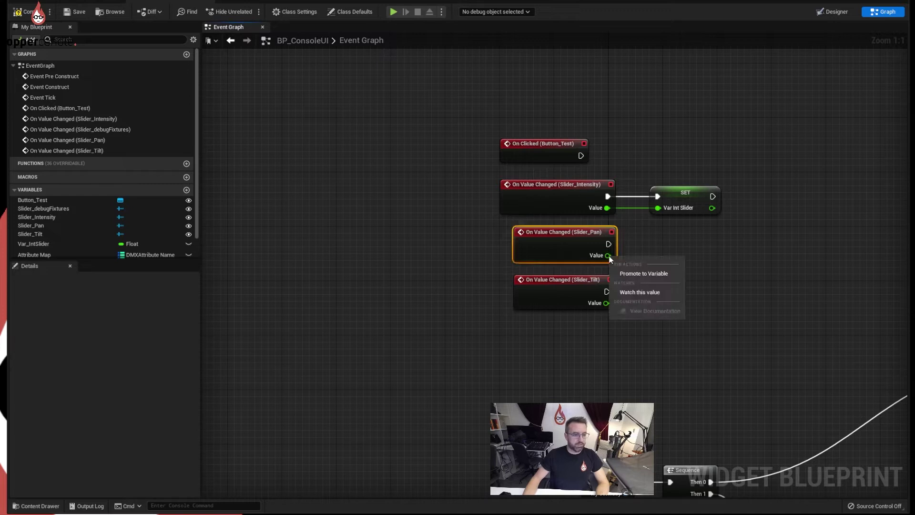
{"action": "left_click", "coordinate": [636, 273]}
{"action": "left_click_drag", "start_coordinate": [702, 237], "coordinate": [667, 243]}
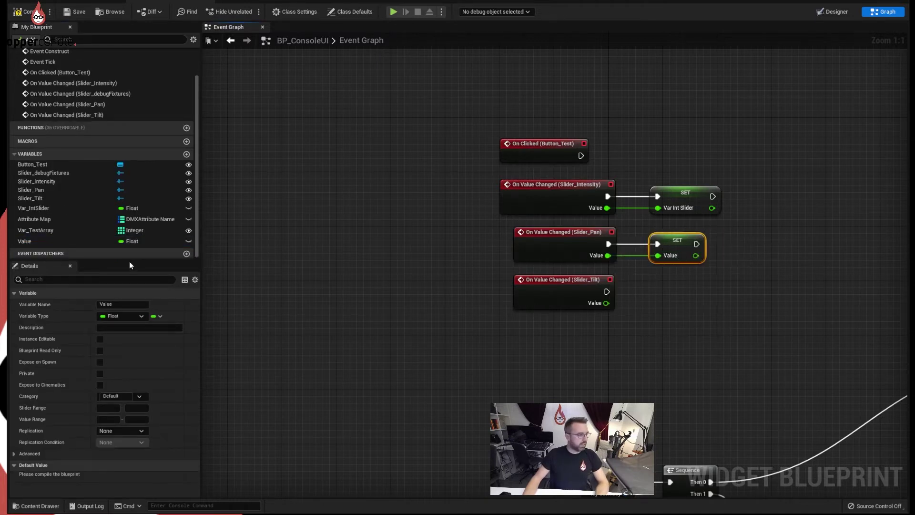
{"action": "left_click", "coordinate": [112, 304]}
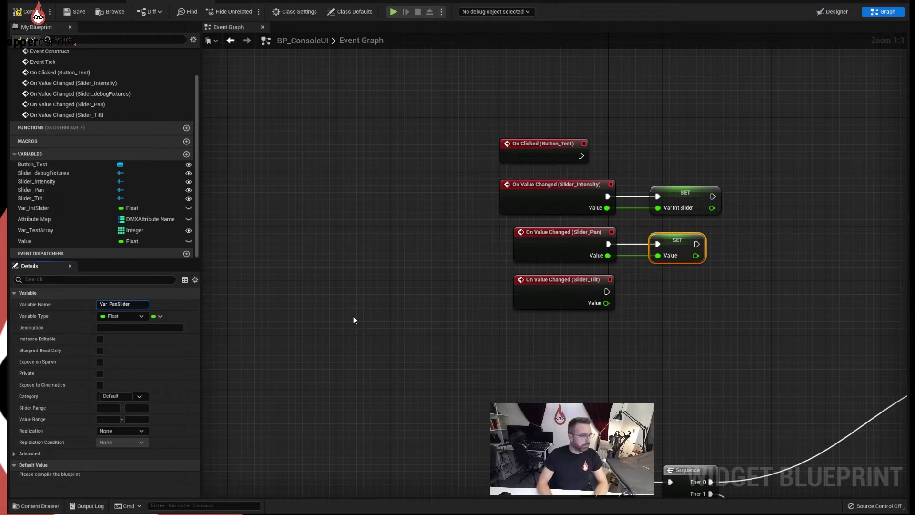
{"action": "key", "text": "Return"}
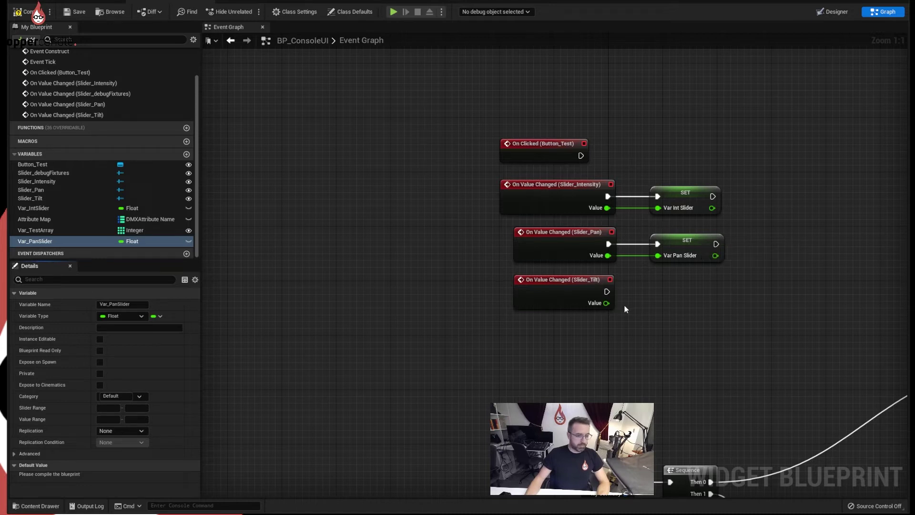
Promote the Tilt event's value to a float variable named Var_TiltSlider.
{"action": "right_click", "coordinate": [607, 304]}
{"action": "left_click", "coordinate": [627, 320]}
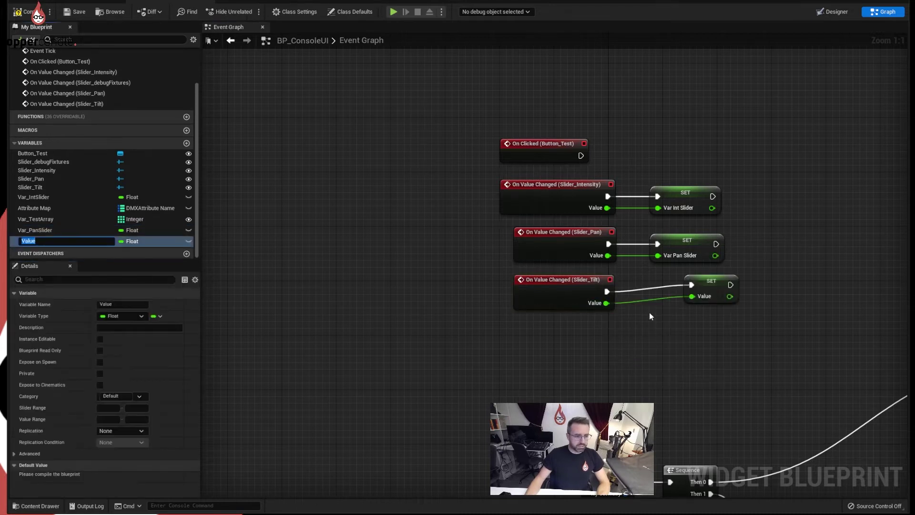
{"action": "left_click_drag", "start_coordinate": [701, 289], "coordinate": [671, 292]}
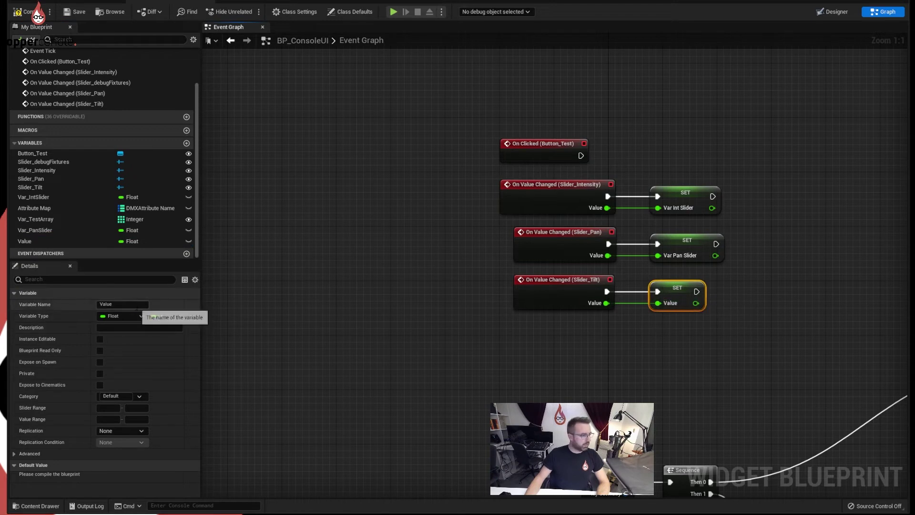
{"action": "left_click", "coordinate": [115, 304]}
{"action": "type", "text": "Var"}
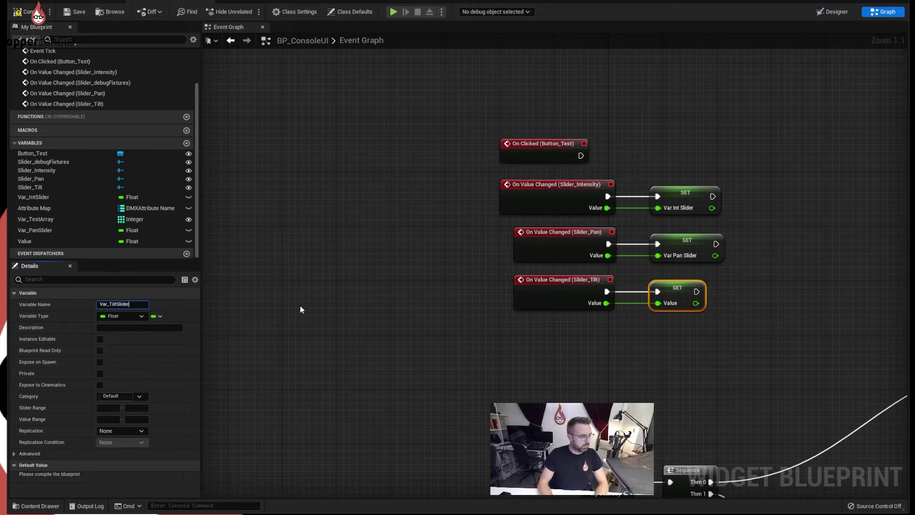
{"action": "type", "text": "_TiltSlider"}
{"action": "key", "text": "Return"}
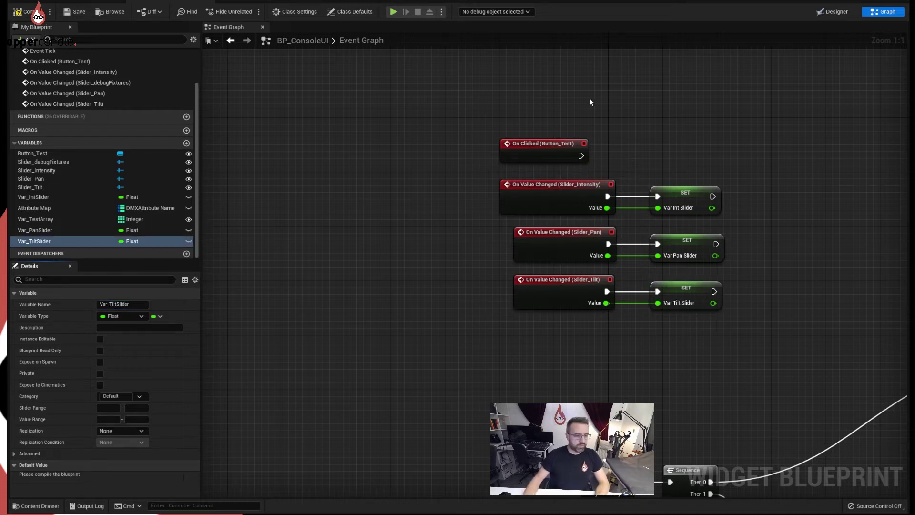
{"action": "right_click_drag", "start_coordinate": [761, 209], "coordinate": [703, 191]}
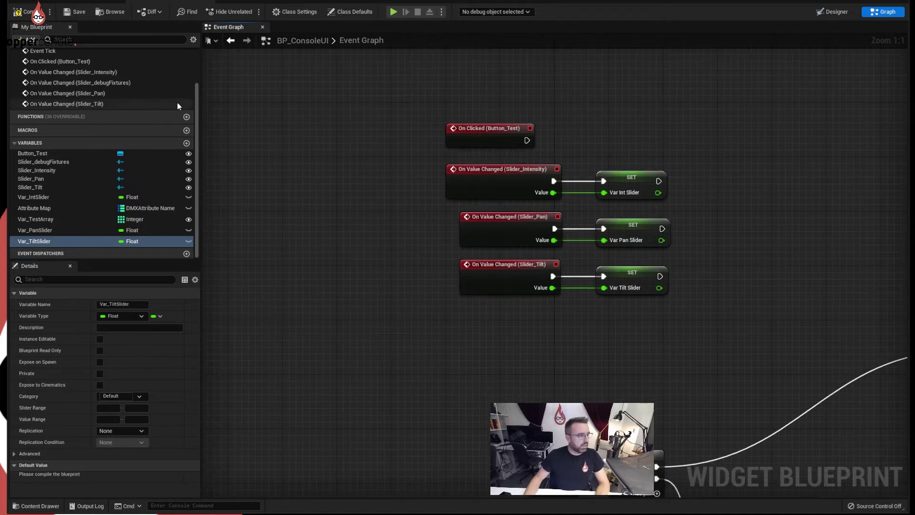
Place getter nodes for Var_PanSlider and Var_TiltSlider in the event graph.
{"action": "scroll", "coordinate": [344, 210], "scroll_direction": "down", "scroll_amount": 6}
{"action": "scroll", "coordinate": [581, 245], "scroll_direction": "up", "scroll_amount": 6}
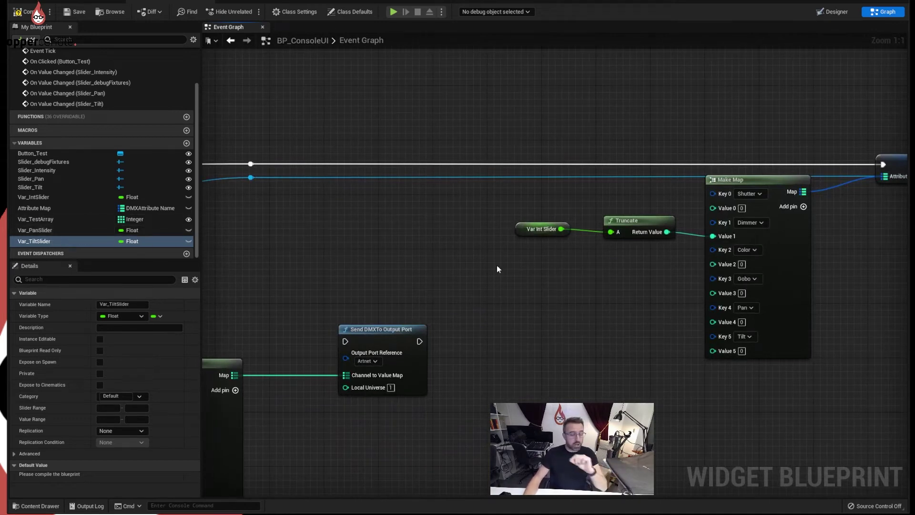
{"action": "left_click_drag", "start_coordinate": [54, 230], "coordinate": [592, 294]}
{"action": "left_click", "coordinate": [613, 312]}
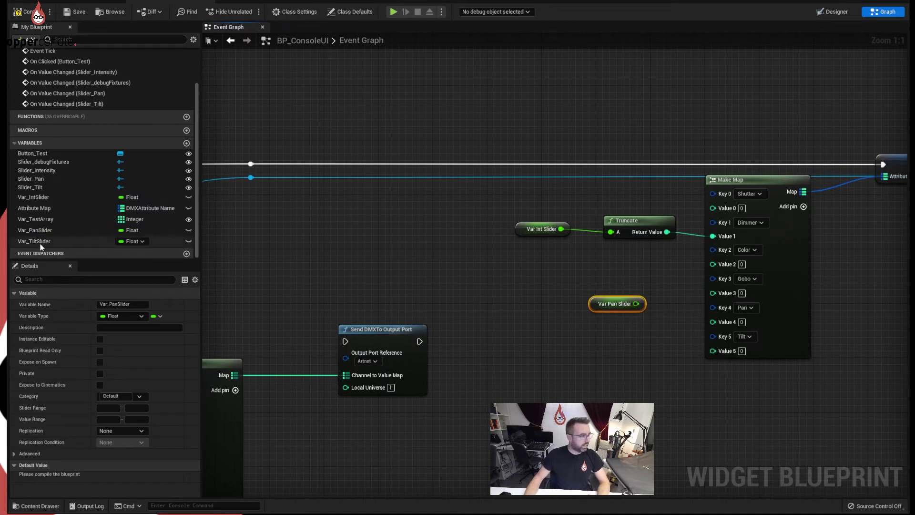
{"action": "left_click_drag", "start_coordinate": [42, 242], "coordinate": [596, 331]}
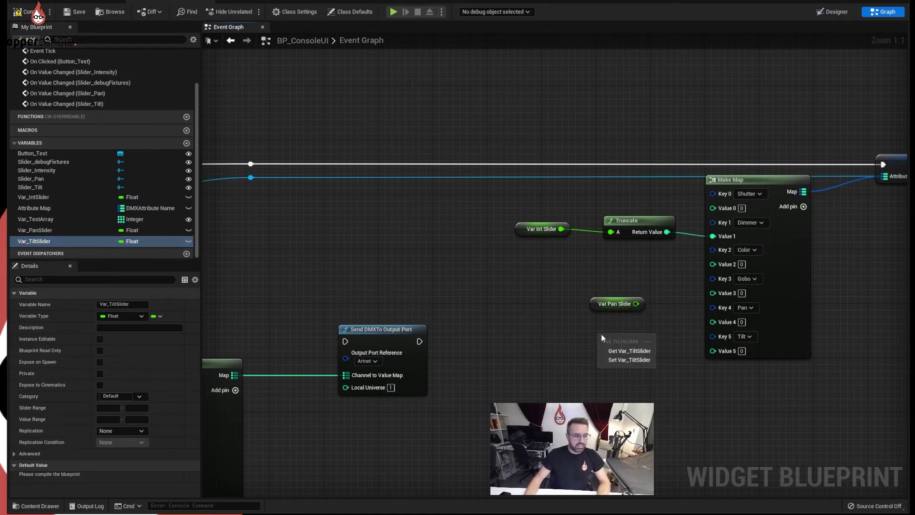
{"action": "left_click", "coordinate": [622, 347]}
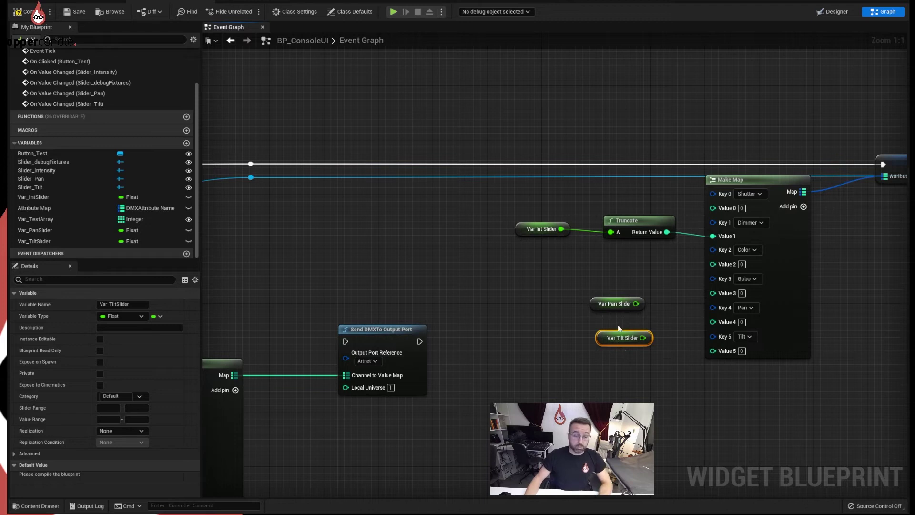
{"action": "left_click_drag", "start_coordinate": [598, 307], "coordinate": [604, 308]}
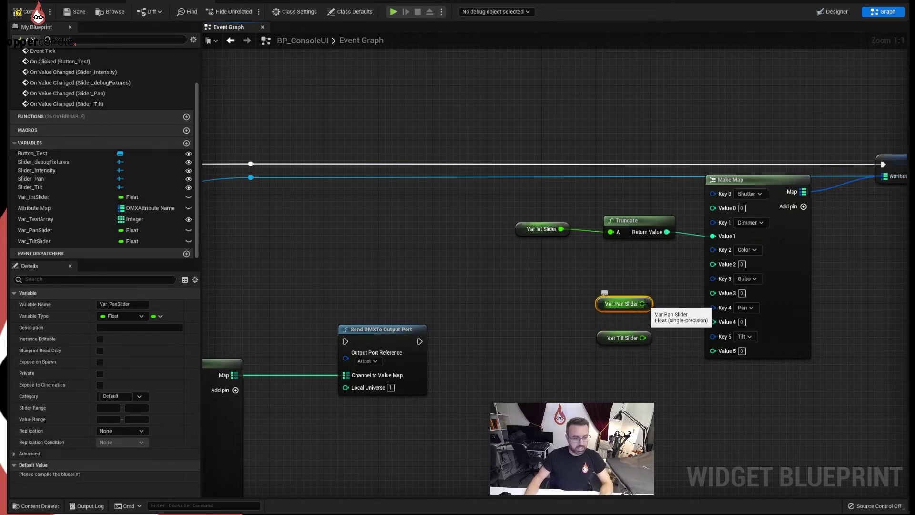
Wire the pan and tilt getters into Make Map Value 4 and Value 5, tidying the Truncate nodes.
{"action": "left_click_drag", "start_coordinate": [643, 304], "coordinate": [713, 321]}
{"action": "left_click_drag", "start_coordinate": [642, 337], "coordinate": [713, 352]}
{"action": "left_click_drag", "start_coordinate": [599, 304], "coordinate": [535, 304]}
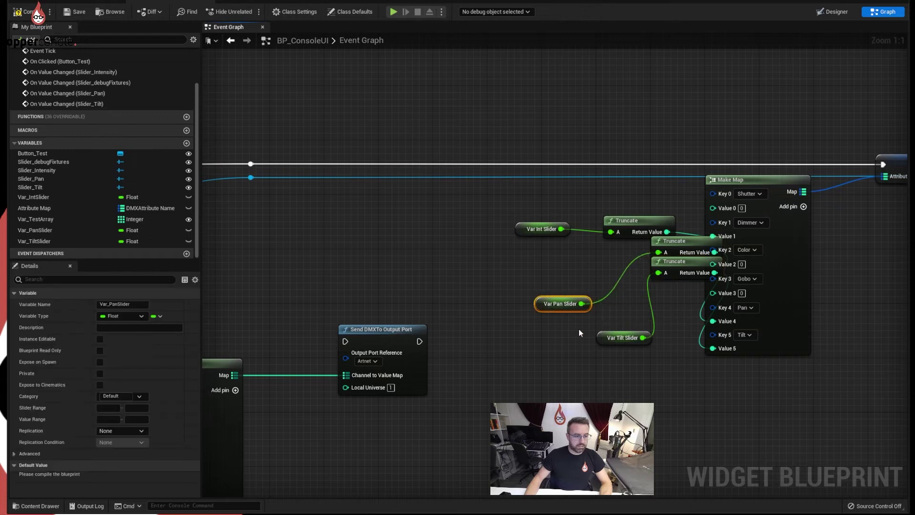
{"action": "left_click_drag", "start_coordinate": [600, 339], "coordinate": [539, 338]}
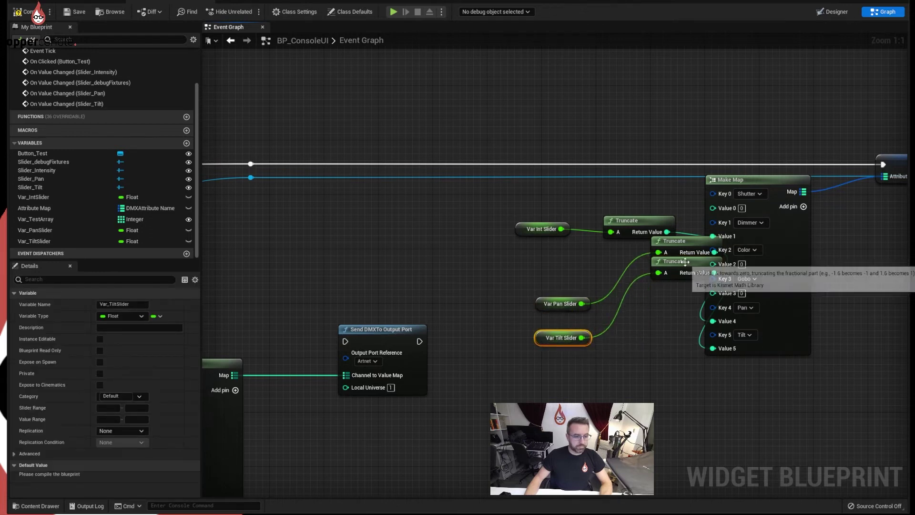
{"action": "left_click_drag", "start_coordinate": [685, 263], "coordinate": [651, 330]}
{"action": "left_click_drag", "start_coordinate": [688, 240], "coordinate": [653, 294]}
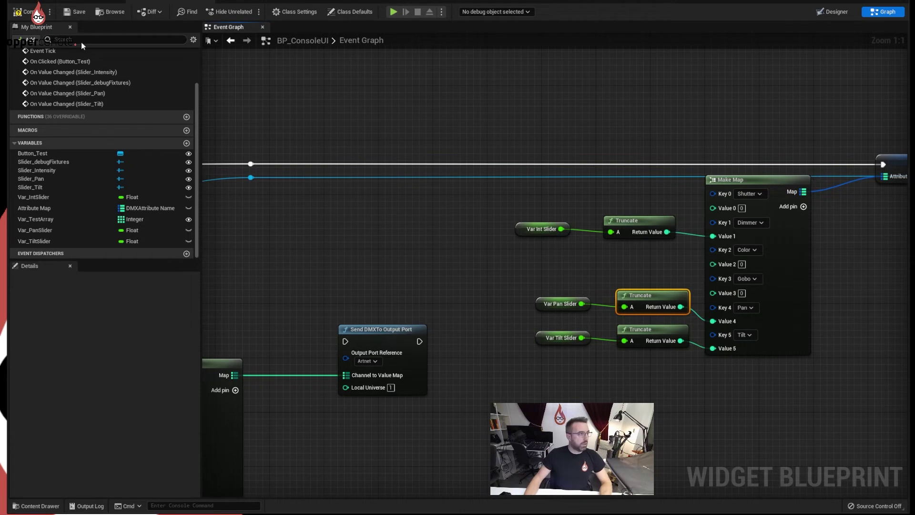
{"action": "right_click_drag", "start_coordinate": [378, 120], "coordinate": [435, 128]}
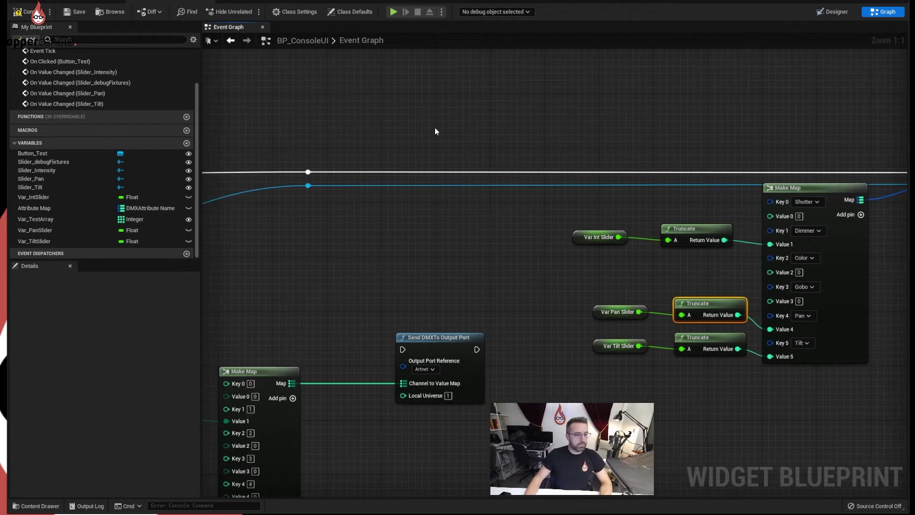
Set Slider_Tilt's Max Value to 254 and its Value to 127 in the Designer.
{"action": "left_click", "coordinate": [834, 12]}
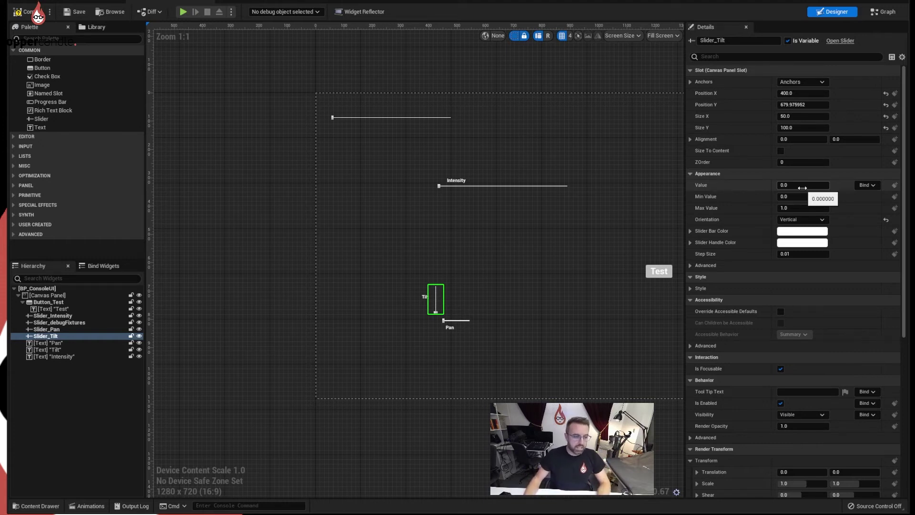
{"action": "left_click", "coordinate": [802, 187]}
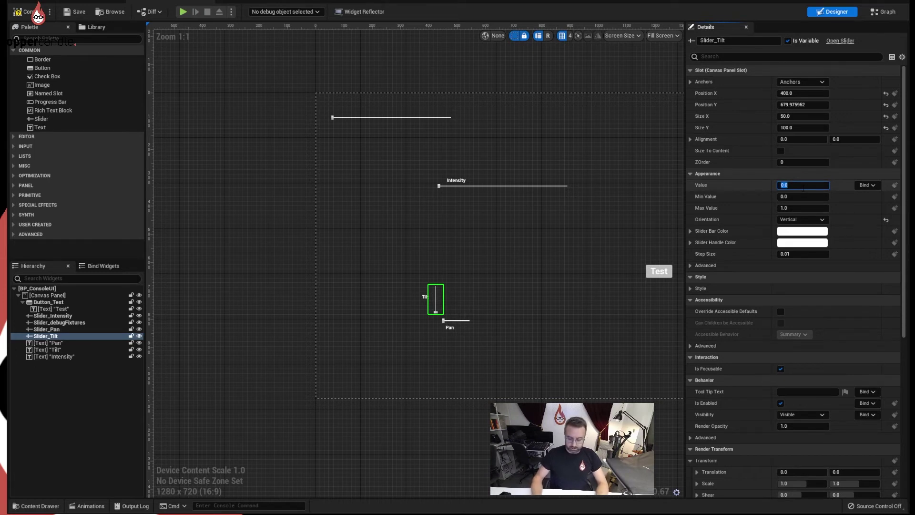
{"action": "key", "text": "Return"}
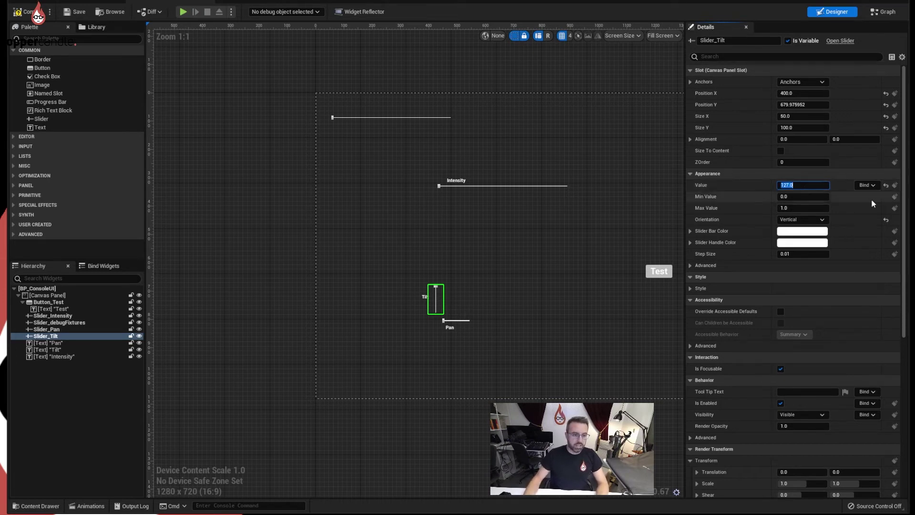
{"action": "left_click", "coordinate": [791, 208]}
{"action": "type", "text": "254"}
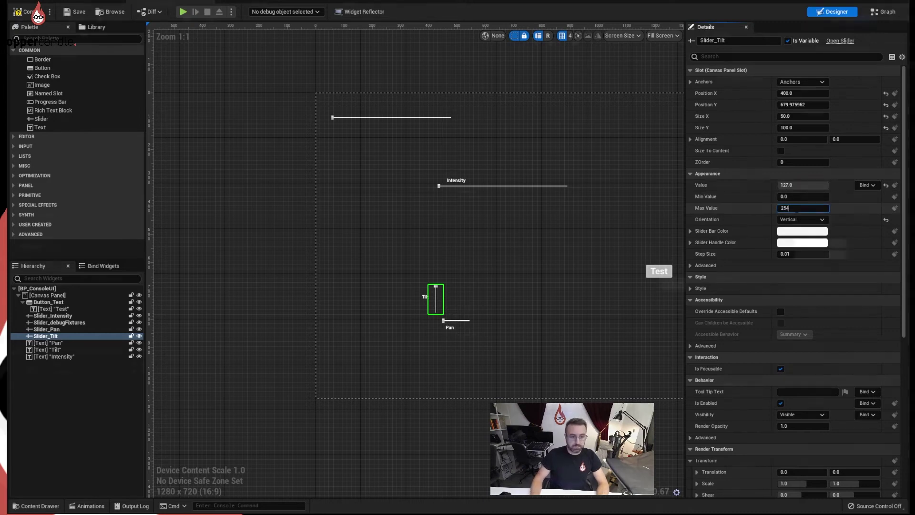
{"action": "key", "text": "Return"}
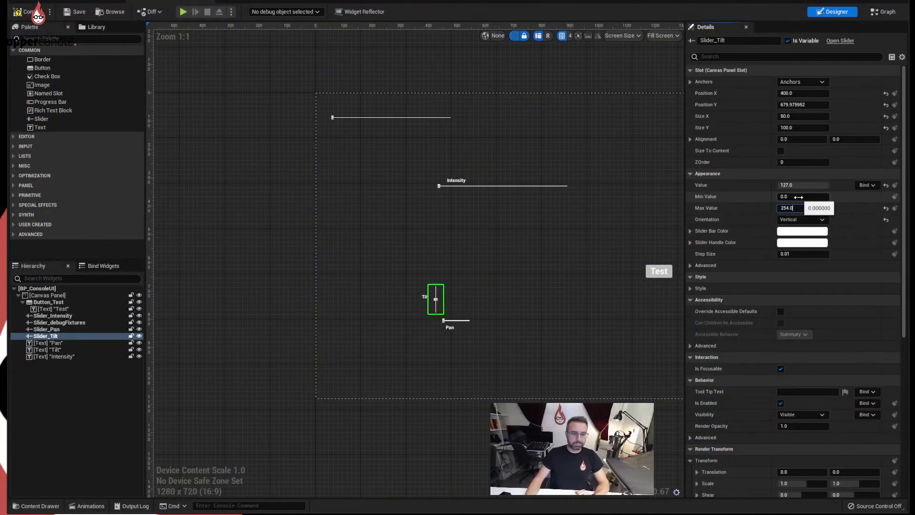
{"action": "key", "text": "End"}
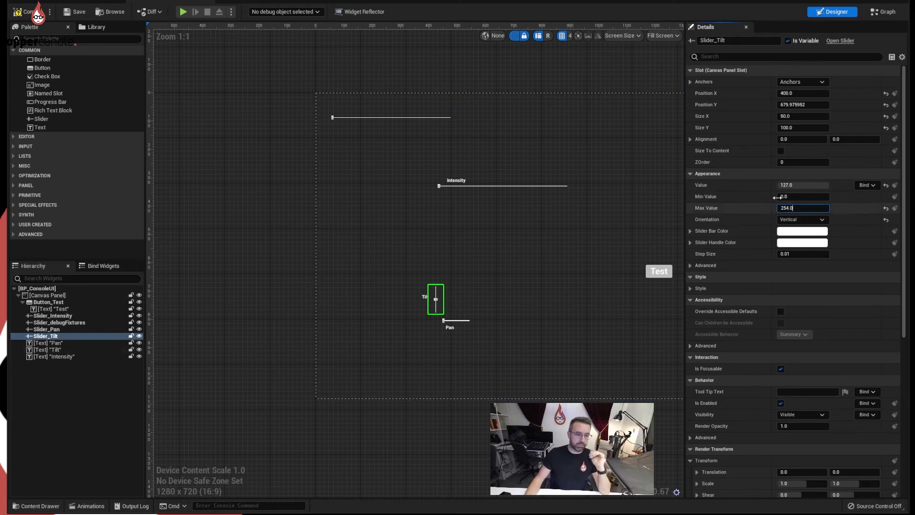
{"action": "left_click", "coordinate": [803, 184]}
{"action": "type", "text": "0"}
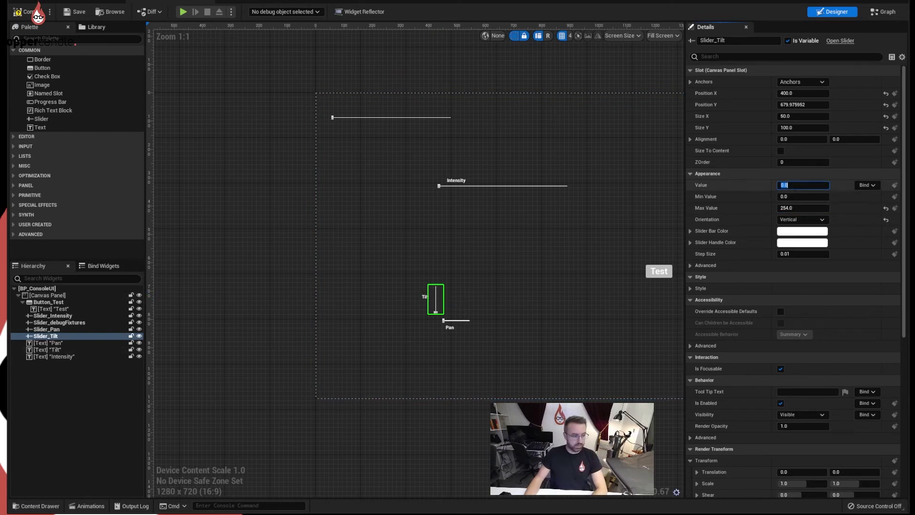
{"action": "key", "text": "Return"}
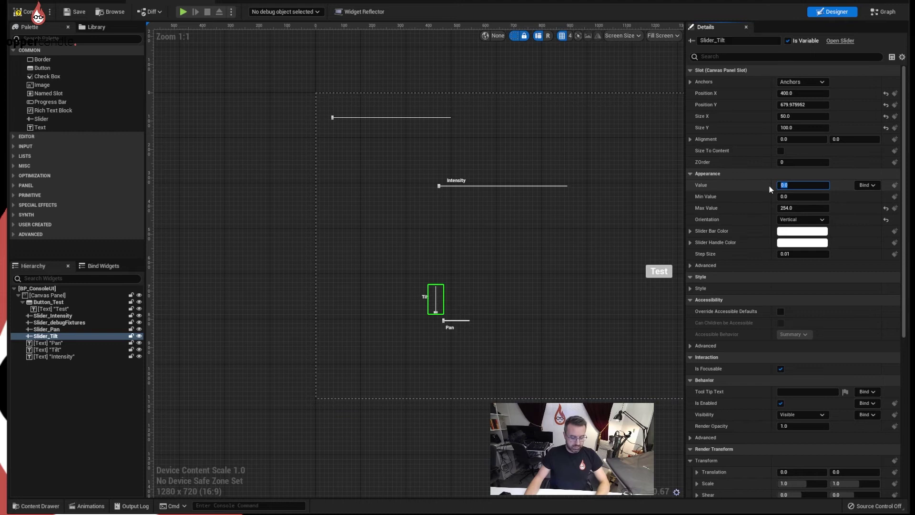
{"action": "type", "text": "127"}
{"action": "key", "text": "Return"}
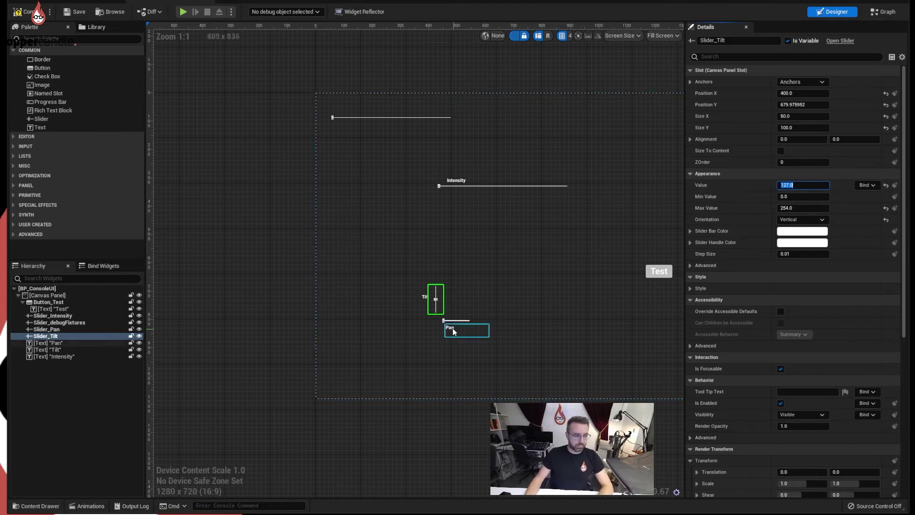
Give the pan slider a maximum of 254 and a starting value of 127, leaving it unbound.
{"action": "left_click", "coordinate": [464, 320]}
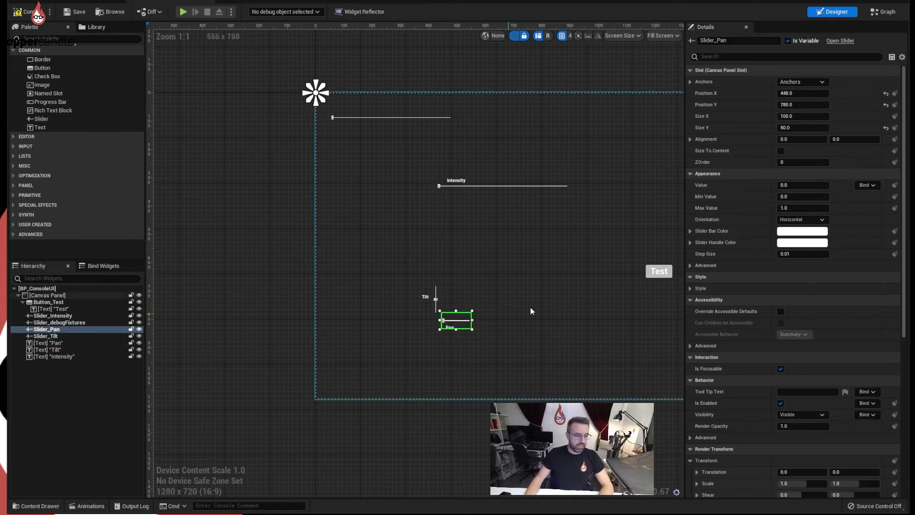
{"action": "left_click", "coordinate": [797, 206]}
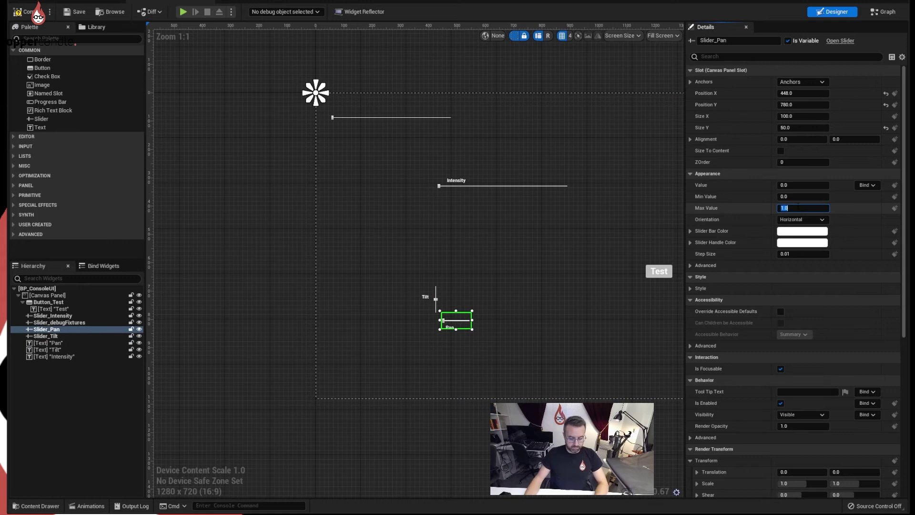
{"action": "left_click", "coordinate": [802, 184]}
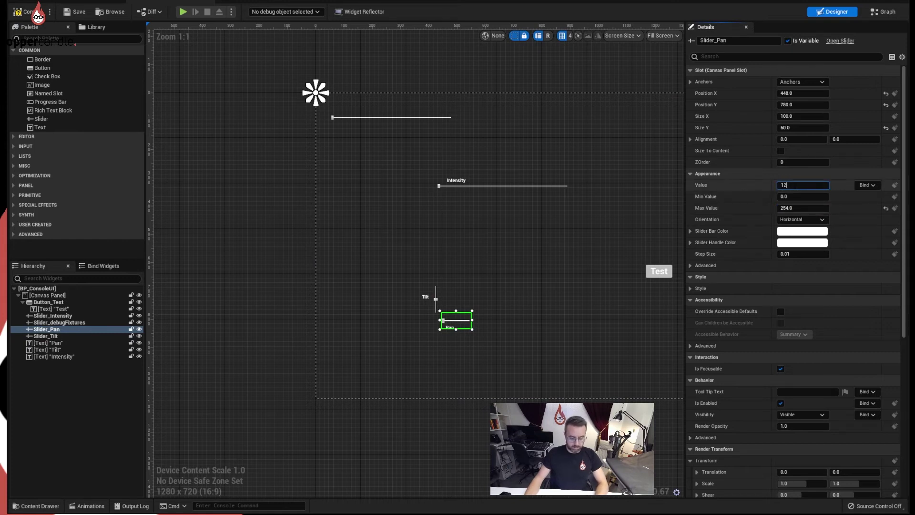
{"action": "type", "text": "127"}
{"action": "key", "text": "Return"}
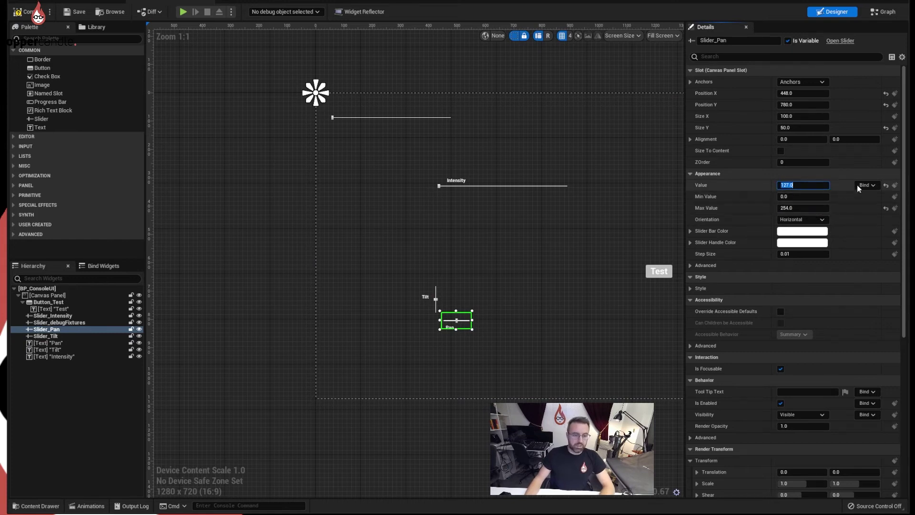
{"action": "left_click", "coordinate": [875, 185]}
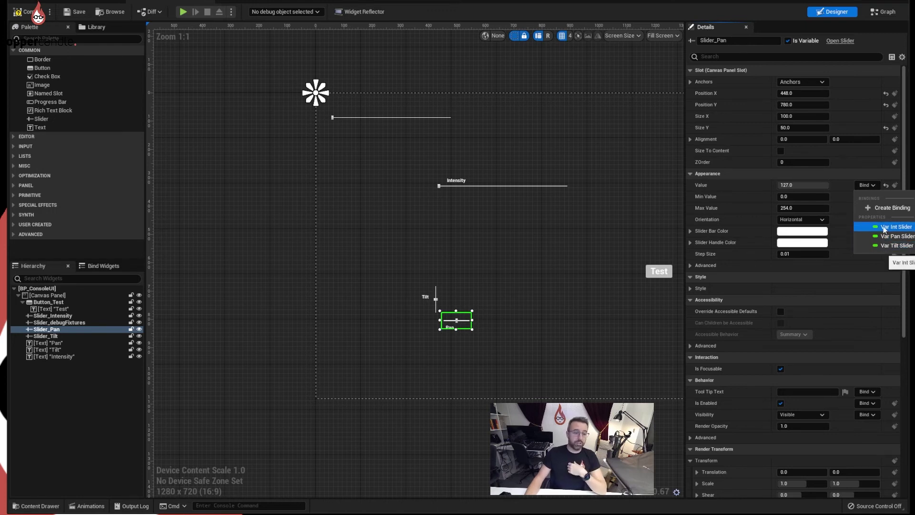
{"action": "left_click", "coordinate": [597, 322]}
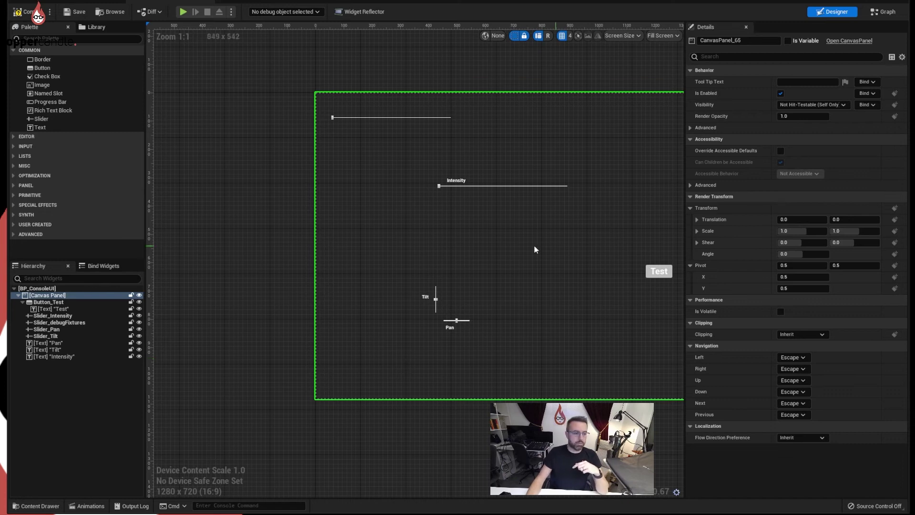
Check Slider_Tilt's value binding options without binding, then select the Canvas Panel.
{"action": "left_click", "coordinate": [435, 305]}
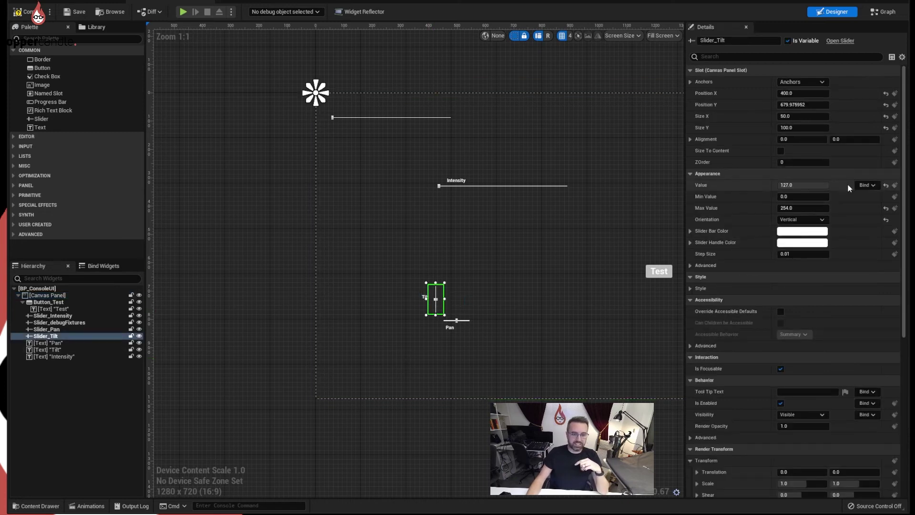
{"action": "left_click", "coordinate": [865, 186]}
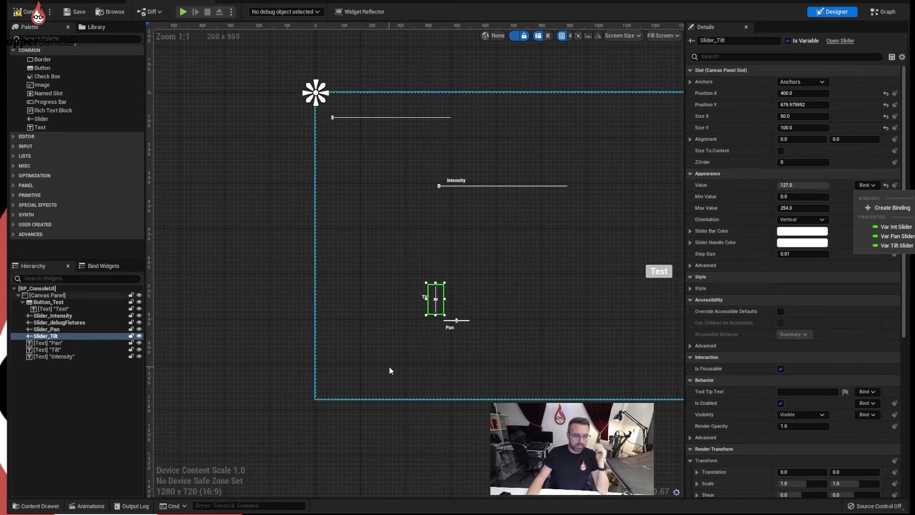
{"action": "left_click", "coordinate": [481, 364]}
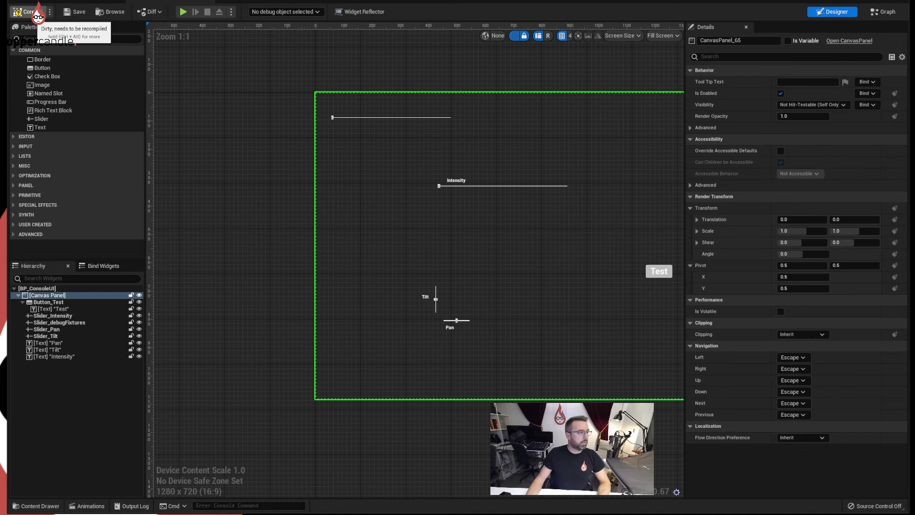
Compile BP_ConsoleUI, look over its event graph, and return to the DMXConsole level.
{"action": "left_click", "coordinate": [21, 11]}
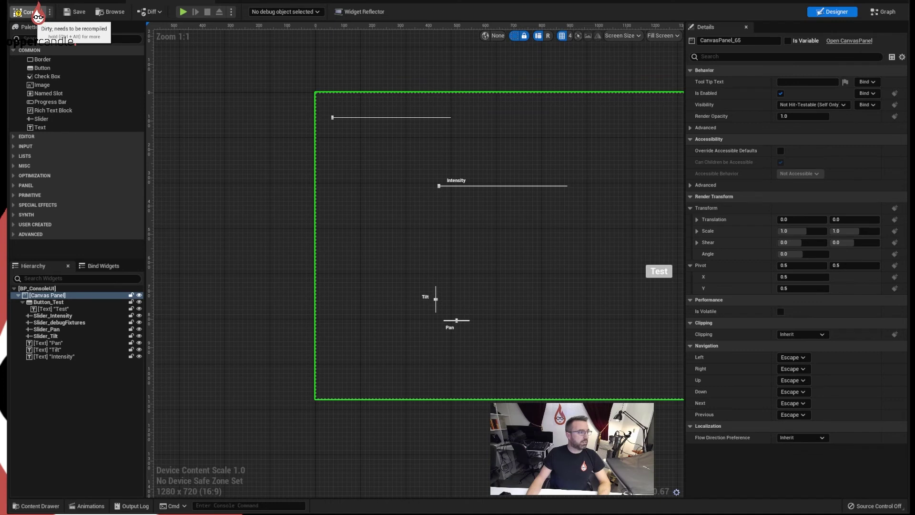
{"action": "left_click", "coordinate": [59, 1]}
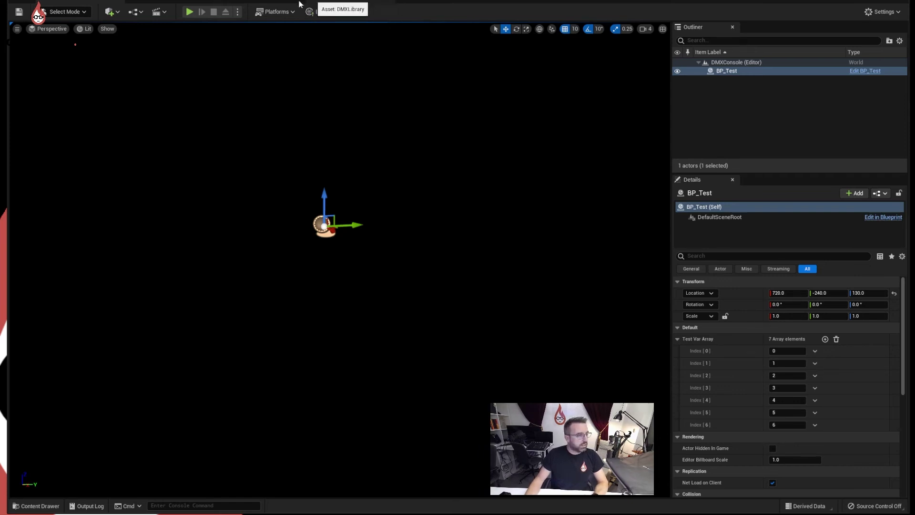
{"action": "left_click", "coordinate": [190, 2]}
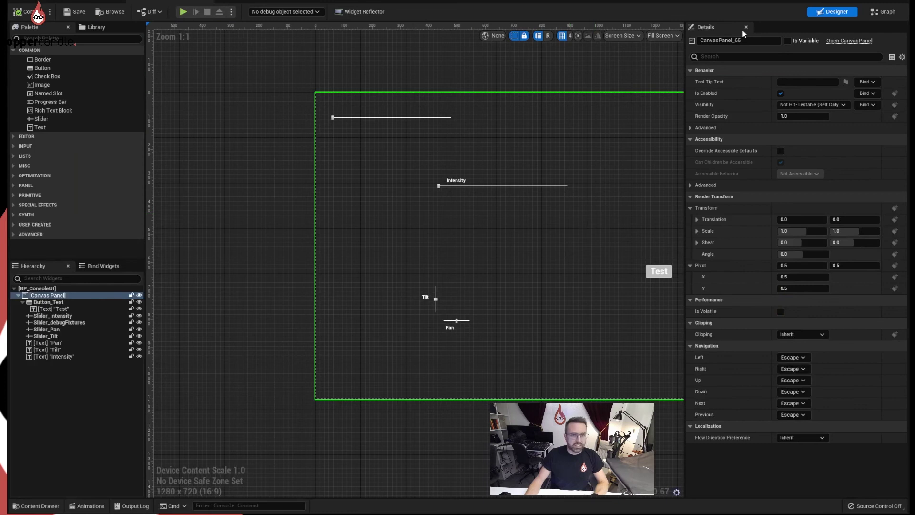
{"action": "left_click", "coordinate": [884, 11]}
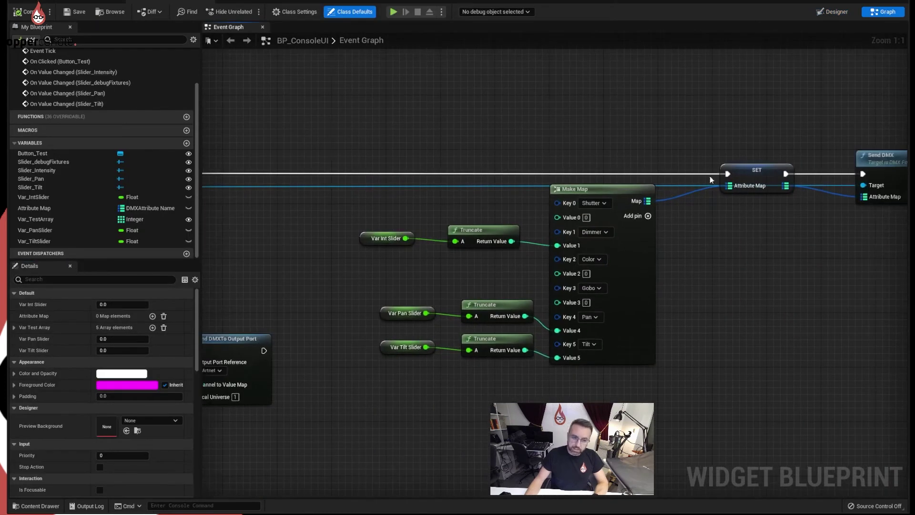
{"action": "scroll", "coordinate": [796, 201], "scroll_direction": "down", "scroll_amount": 3}
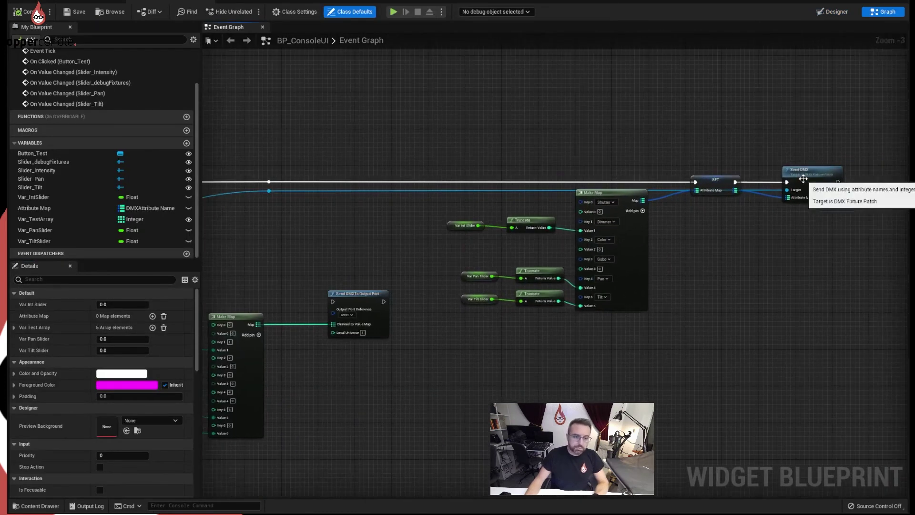
{"action": "left_click", "coordinate": [94, 5]}
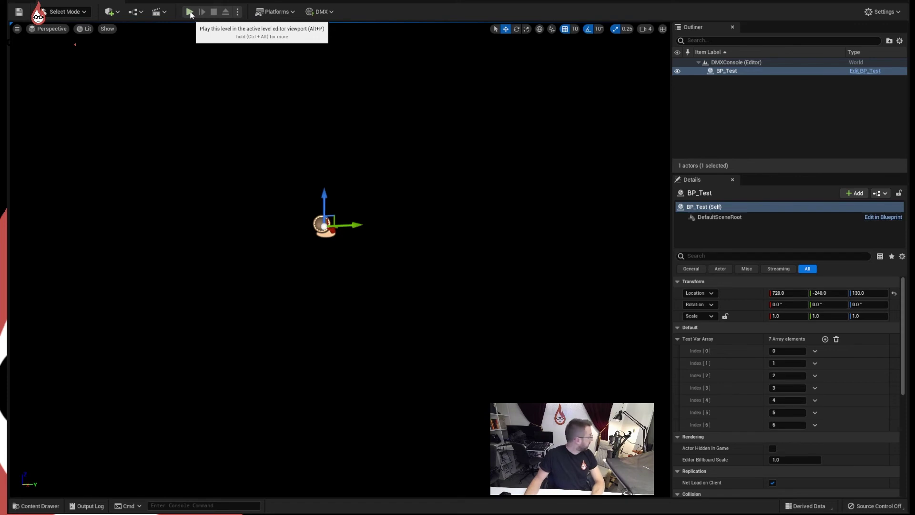
Start a play-in-editor session, then release input focus with Shift+F1.
{"action": "left_click", "coordinate": [189, 12]}
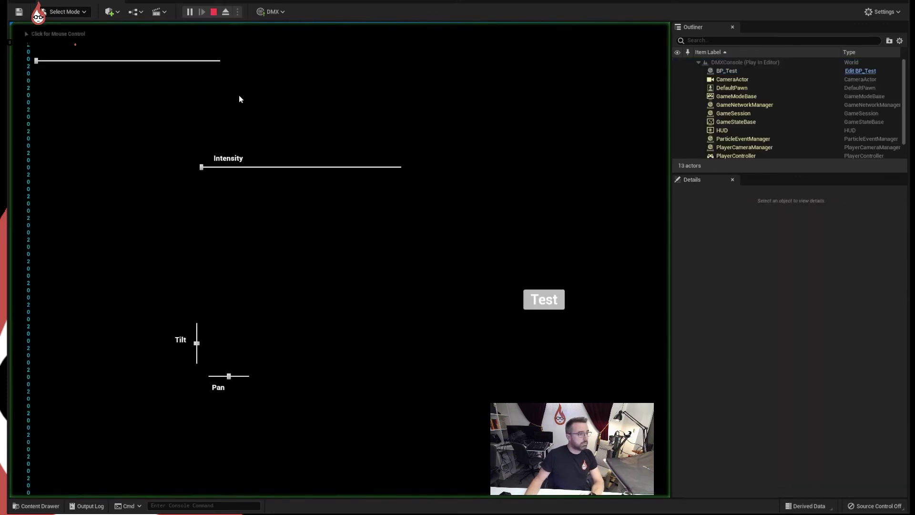
{"action": "left_click", "coordinate": [197, 347]}
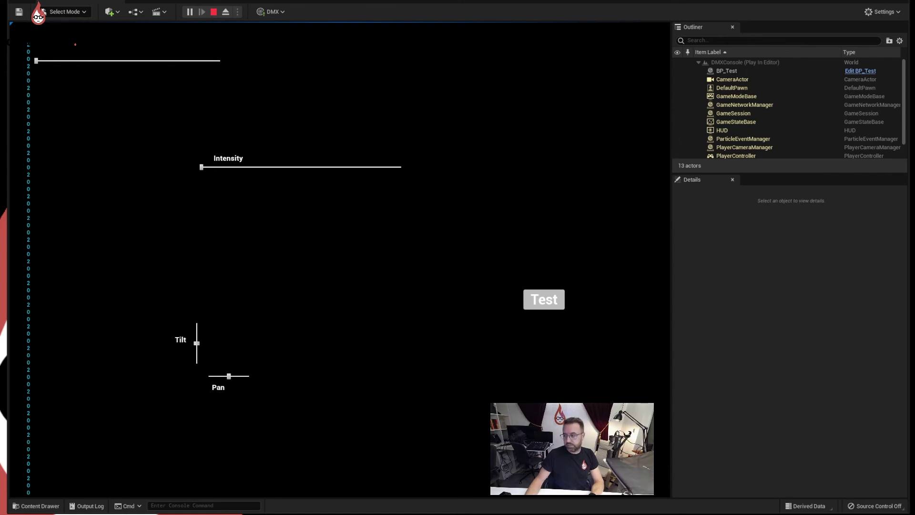
{"action": "key", "text": "shift+F1"}
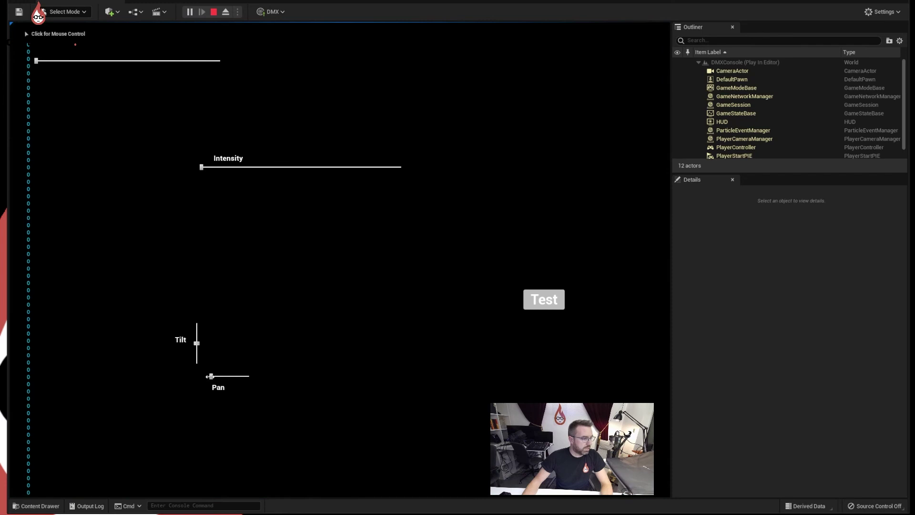
Nudge Pan up and raise, then lower, Intensity until DMX values drop to 12, then stop.
{"action": "mouse_move", "coordinate": [220, 378]}
{"action": "left_mouse_down"}
{"action": "mouse_move", "coordinate": [236, 378]}
{"action": "mouse_move", "coordinate": [229, 380]}
{"action": "left_mouse_up"}
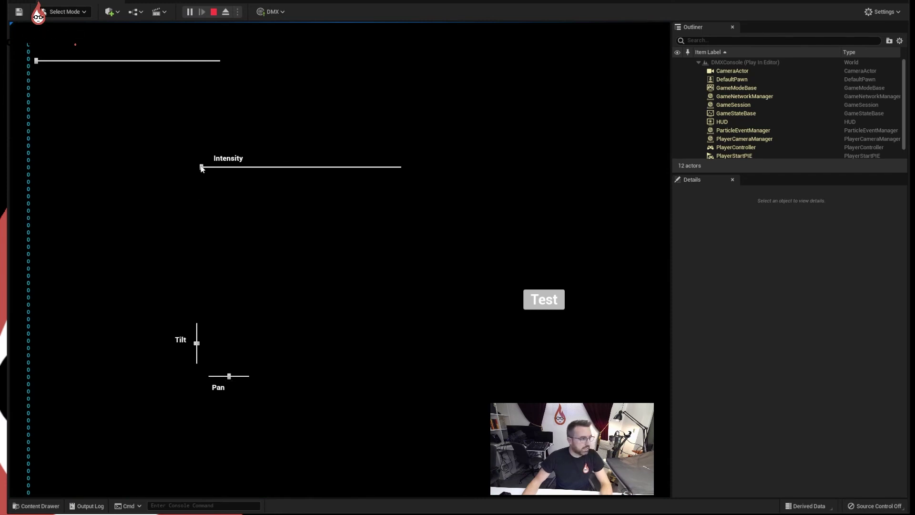
{"action": "mouse_move", "coordinate": [206, 166]}
{"action": "left_mouse_down"}
{"action": "mouse_move", "coordinate": [402, 166]}
{"action": "mouse_move", "coordinate": [199, 167]}
{"action": "mouse_move", "coordinate": [351, 172]}
{"action": "mouse_move", "coordinate": [211, 167]}
{"action": "left_mouse_up"}
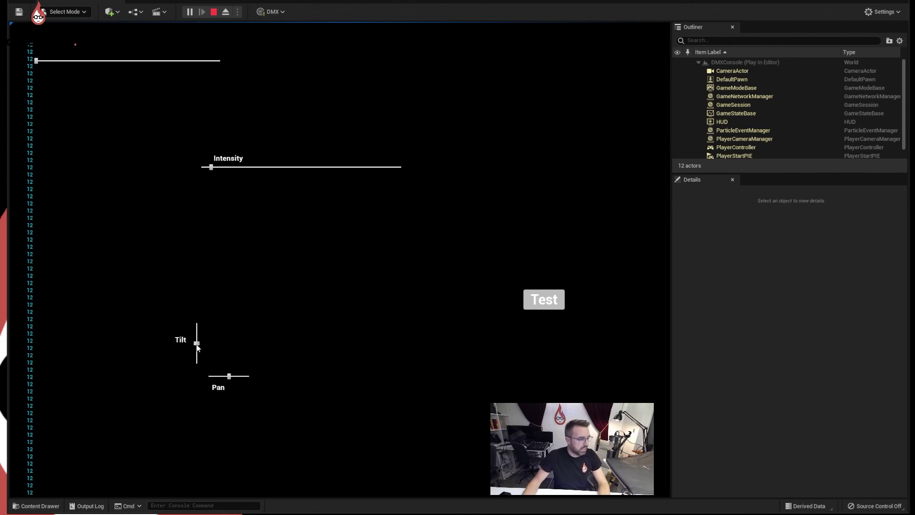
{"action": "left_click", "coordinate": [196, 346]}
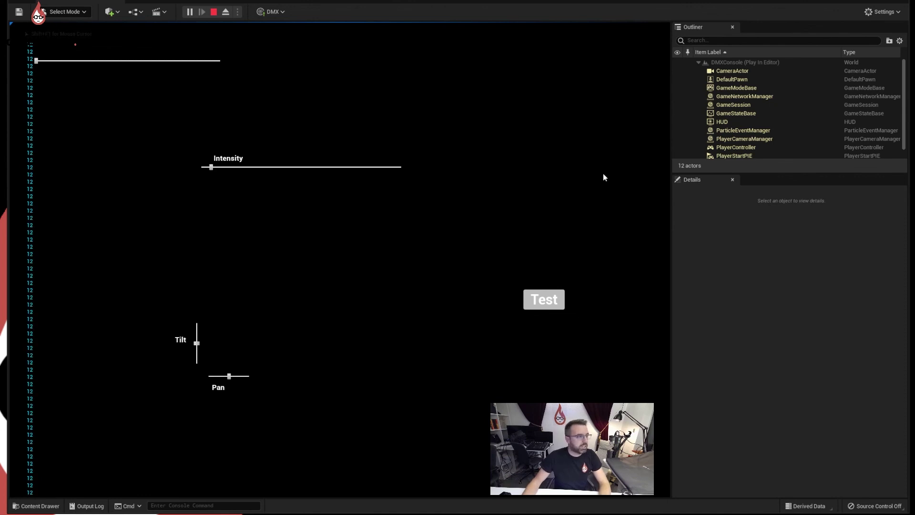
{"action": "key", "text": "Escape"}
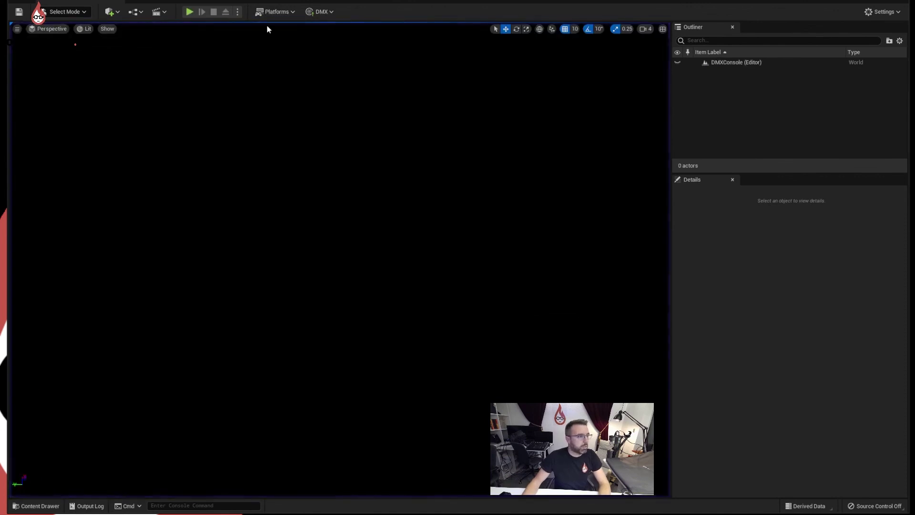
In the BP_ConsoleUI designer, shrink the Tilt label box to about 27.7 × 19.8.
{"action": "left_click", "coordinate": [162, 4]}
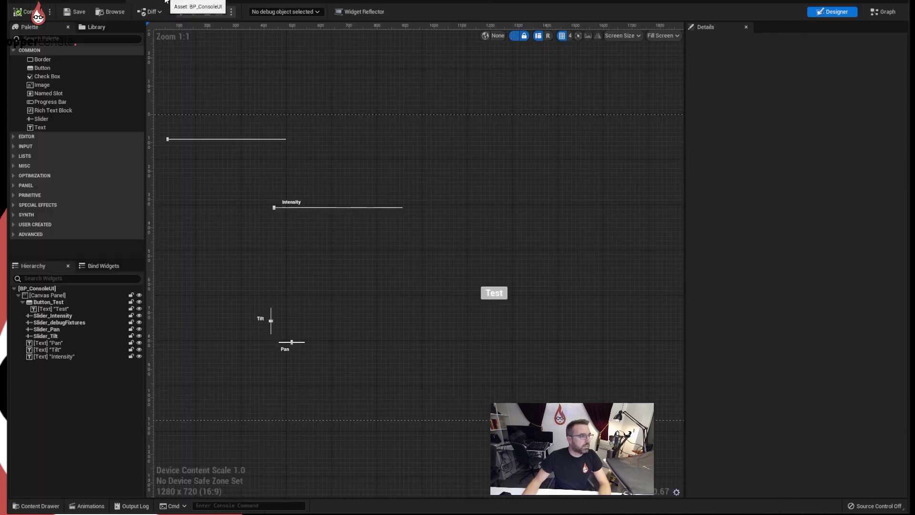
{"action": "left_click", "coordinate": [277, 317]}
{"action": "scroll", "coordinate": [375, 315], "scroll_direction": "up", "scroll_amount": 2}
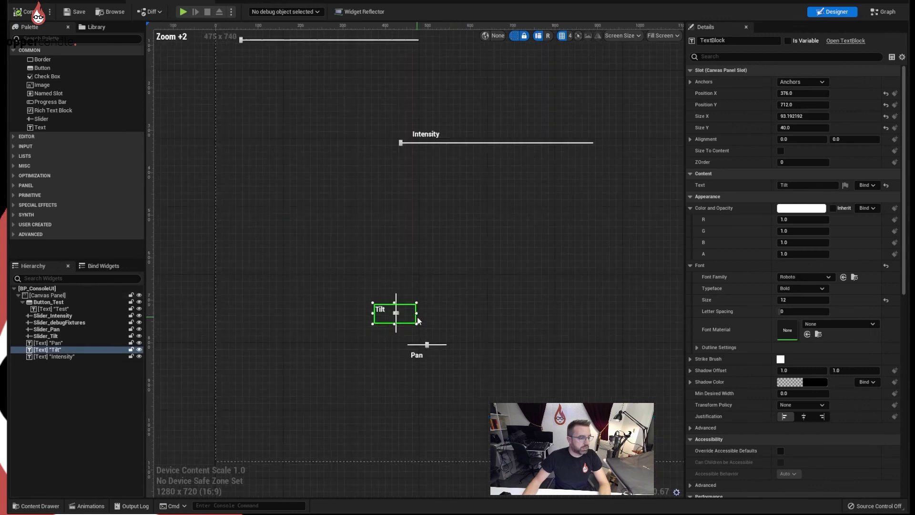
{"action": "scroll", "coordinate": [418, 320], "scroll_direction": "up", "scroll_amount": 5}
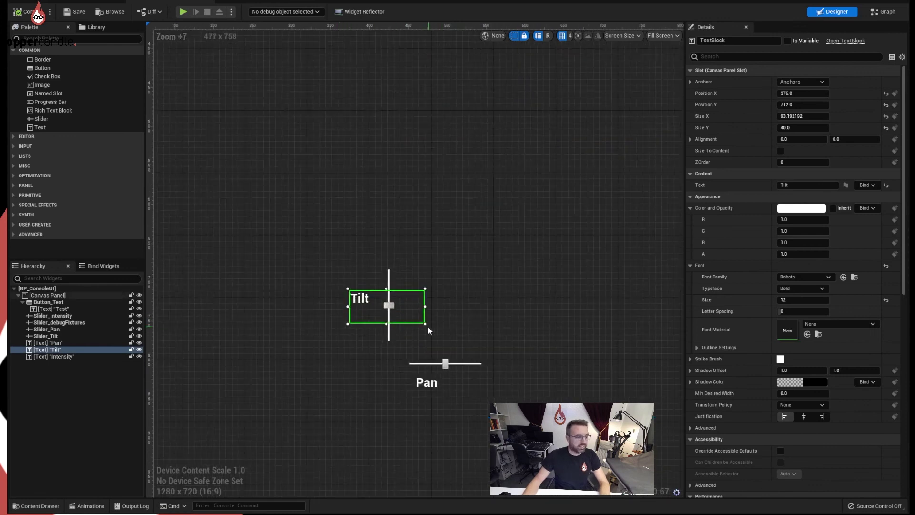
{"action": "left_click_drag", "start_coordinate": [425, 324], "coordinate": [374, 308]}
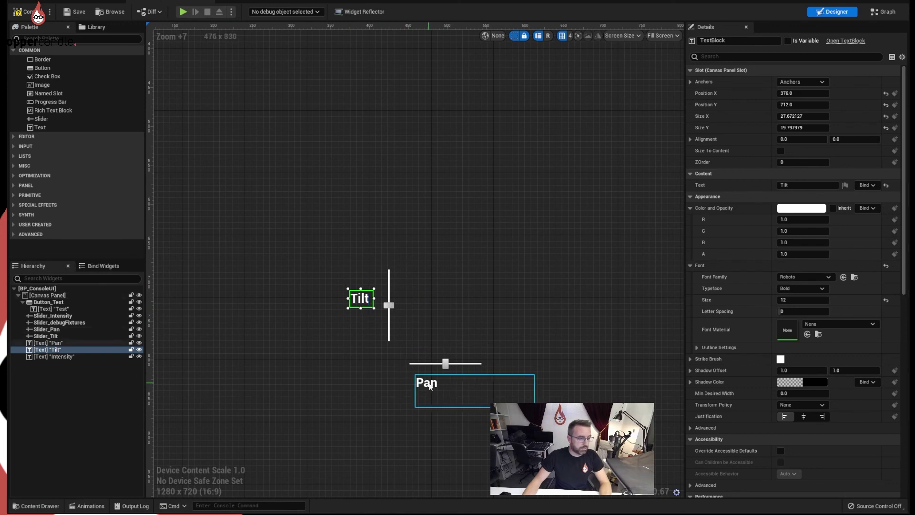
Reduce the Intensity label box's height to fit its text.
{"action": "right_click_drag", "start_coordinate": [445, 287], "coordinate": [424, 513]}
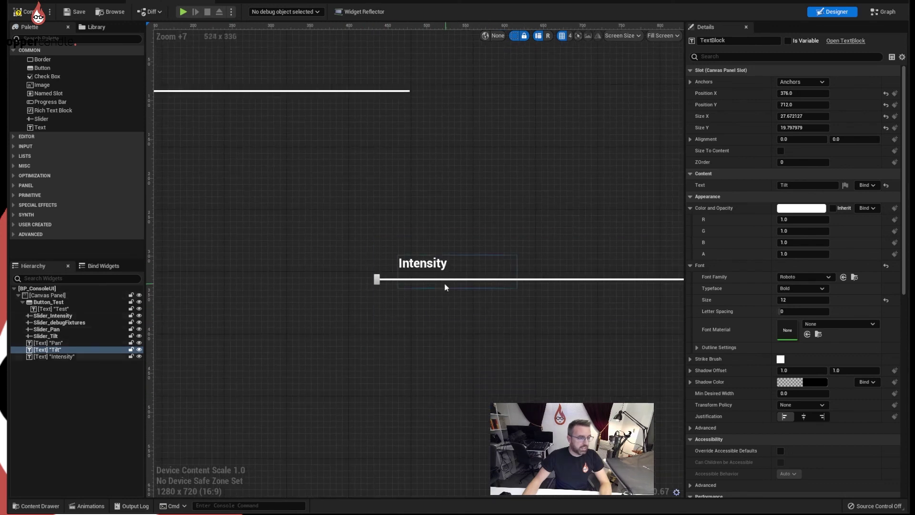
{"action": "left_click", "coordinate": [418, 263]}
{"action": "left_click_drag", "start_coordinate": [456, 289], "coordinate": [457, 275]}
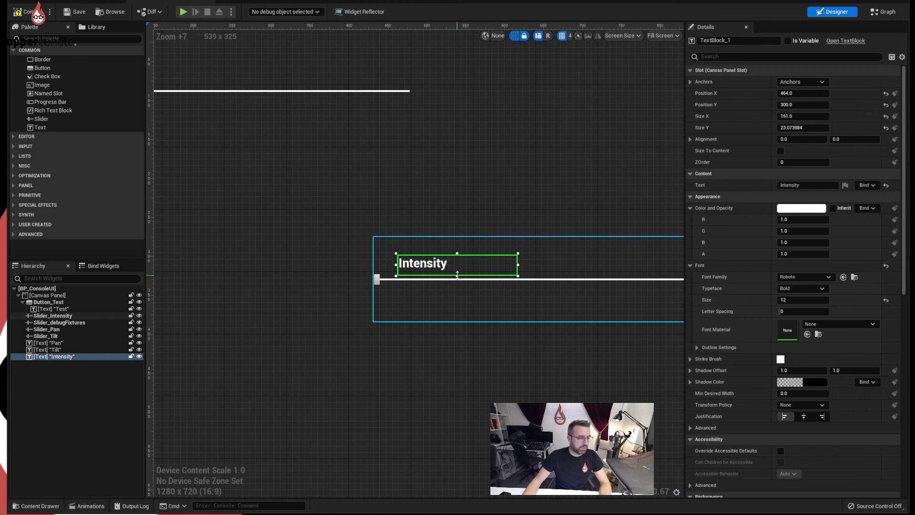
{"action": "left_click", "coordinate": [407, 329]}
{"action": "scroll", "coordinate": [408, 313], "scroll_direction": "down", "scroll_amount": 3}
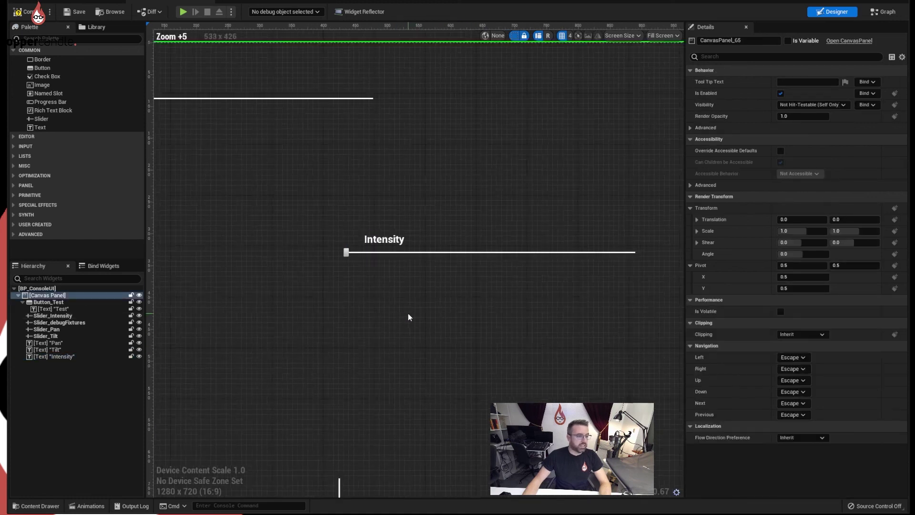
{"action": "scroll", "coordinate": [414, 298], "scroll_direction": "down", "scroll_amount": 2}
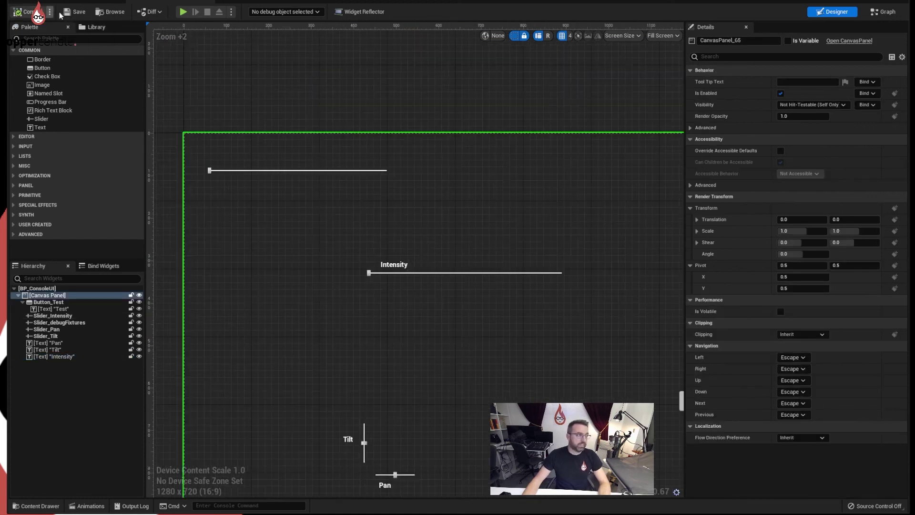
In a standalone preview, raise Intensity so DMX values read 224, then nudge Pan lower.
{"action": "left_click", "coordinate": [185, 13]}
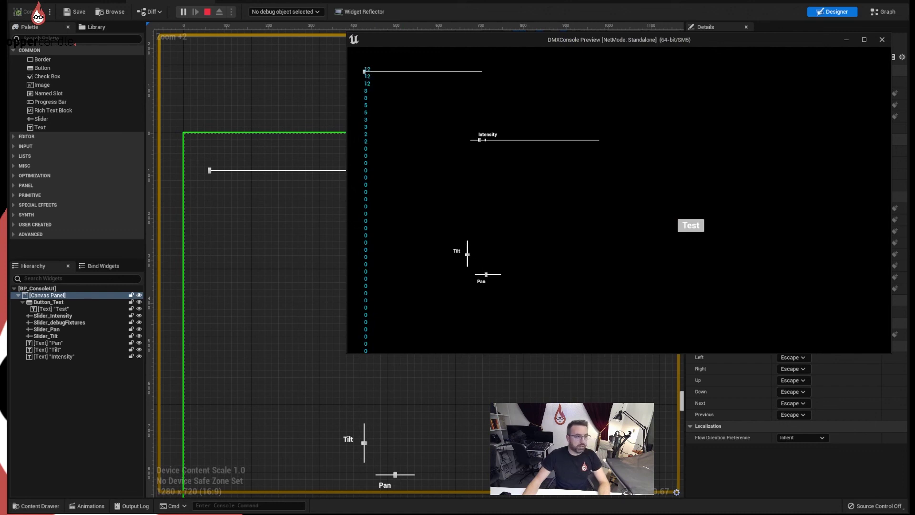
{"action": "left_click_drag", "start_coordinate": [485, 140], "coordinate": [585, 142]}
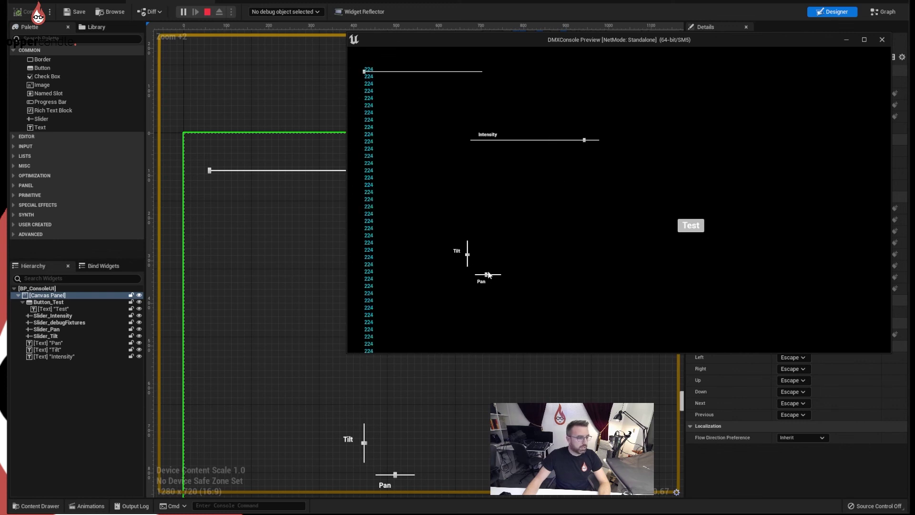
{"action": "left_click_drag", "start_coordinate": [487, 275], "coordinate": [498, 274]}
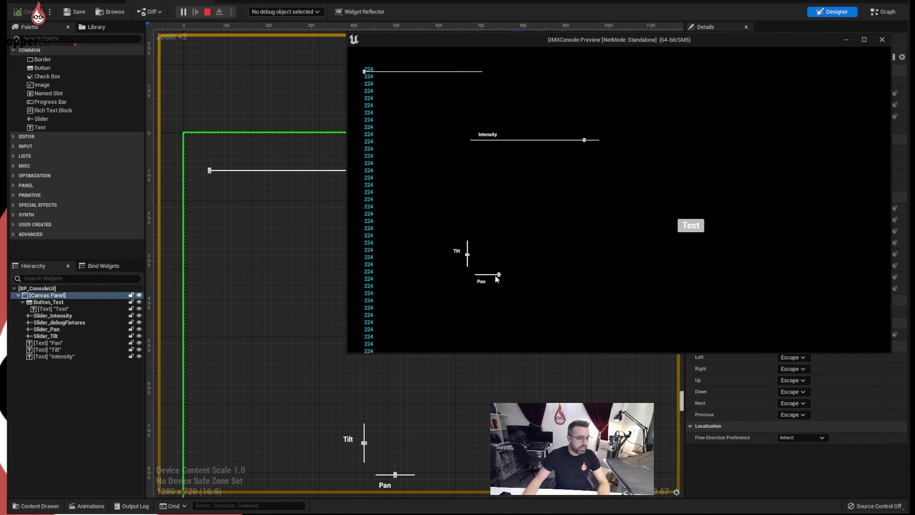